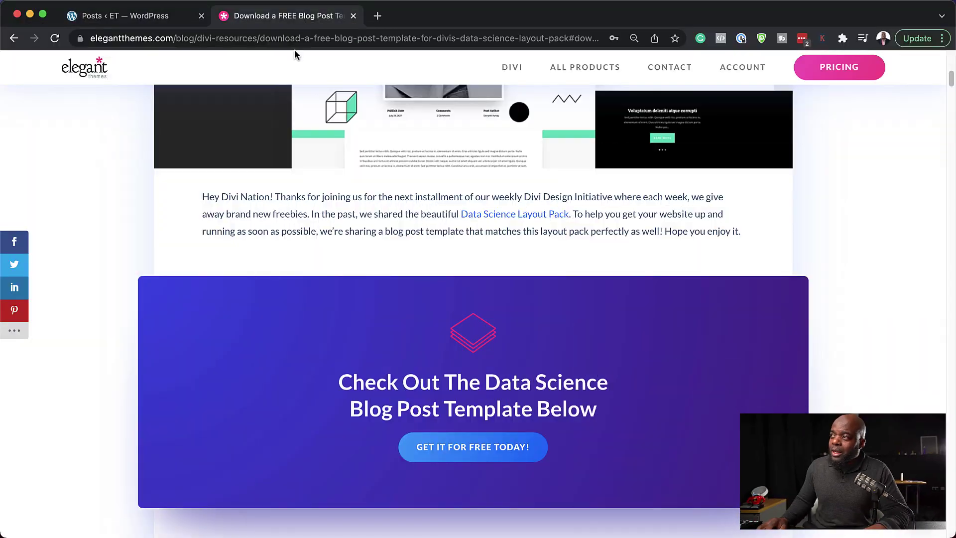
Scroll the Elegant Themes blog post to find the free Data Science template download
{"action": "scroll", "coordinate": [237, 298], "scroll_direction": "up", "scroll_amount": 7}
{"action": "scroll", "coordinate": [314, 386], "scroll_direction": "down", "scroll_amount": 5}
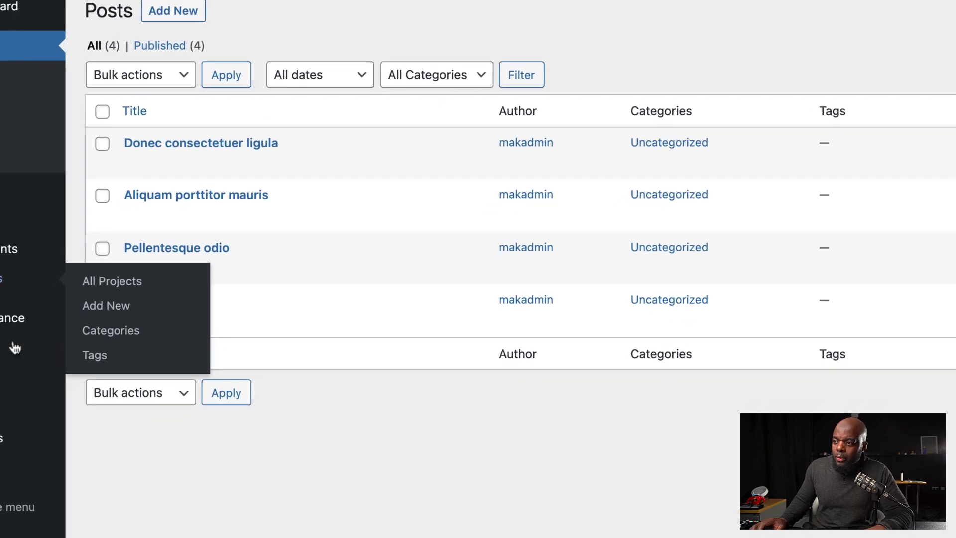
Import divi-data-science-blog-post-template.json into the Theme Builder through Portability's Import option
{"action": "mouse_move", "coordinate": [20, 429]}
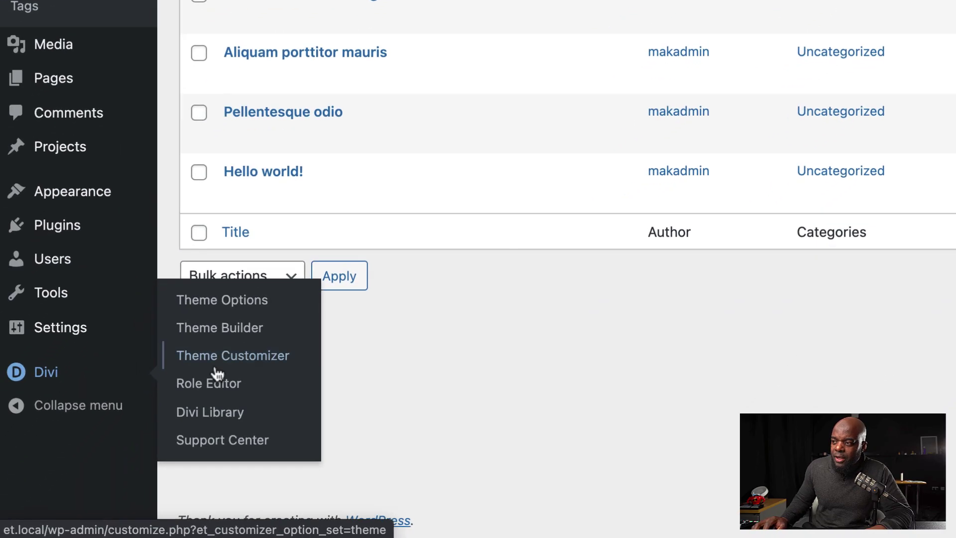
{"action": "left_click", "coordinate": [248, 329]}
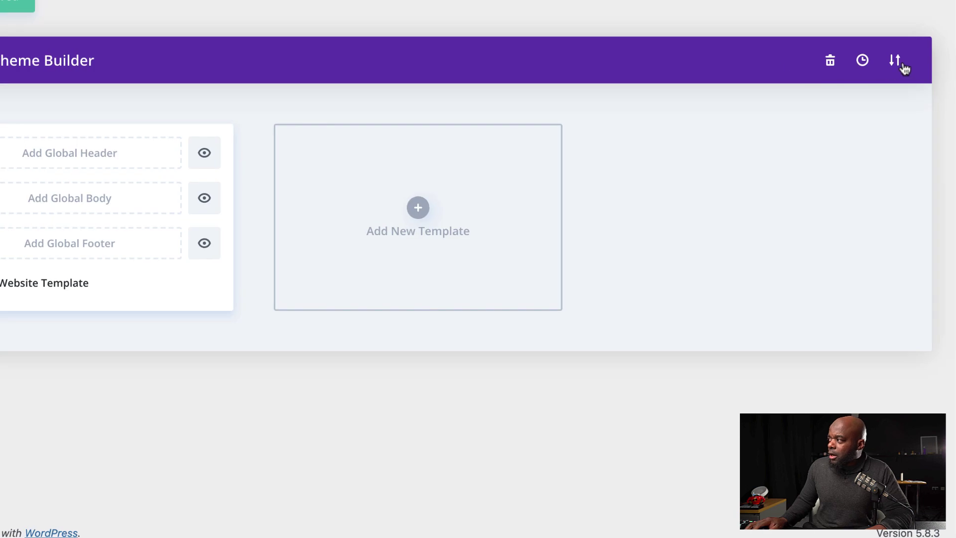
{"action": "left_click", "coordinate": [894, 63]}
{"action": "left_click", "coordinate": [318, 144]}
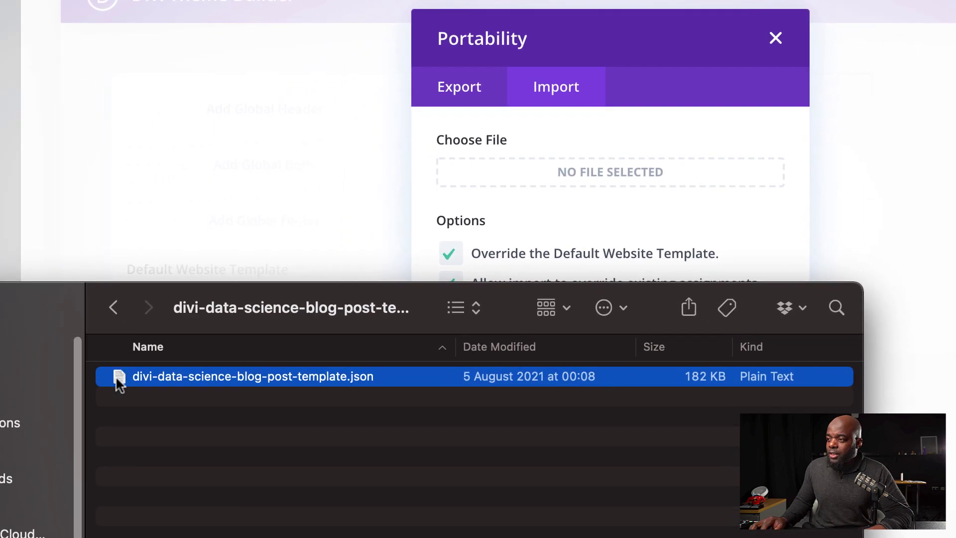
{"action": "left_click_drag", "start_coordinate": [117, 379], "coordinate": [451, 189]}
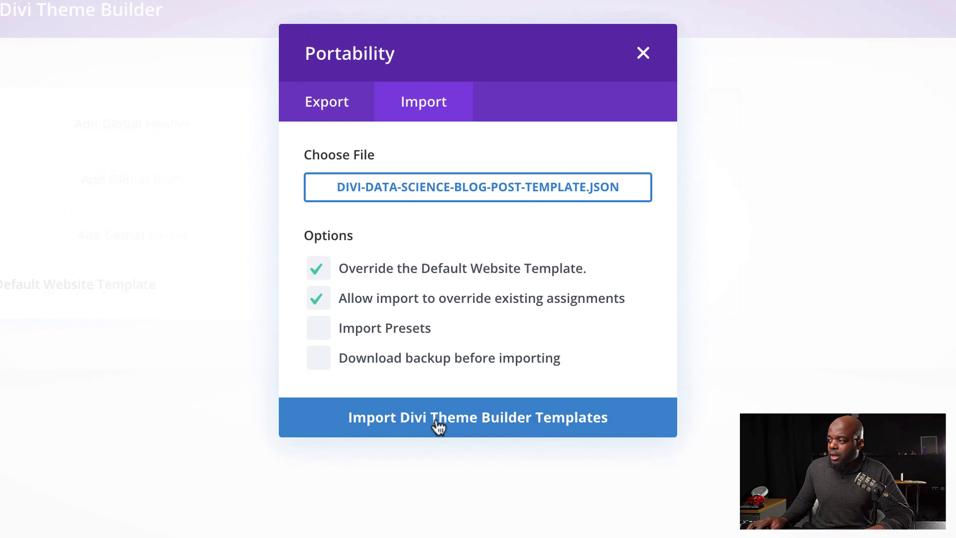
{"action": "left_click", "coordinate": [438, 426]}
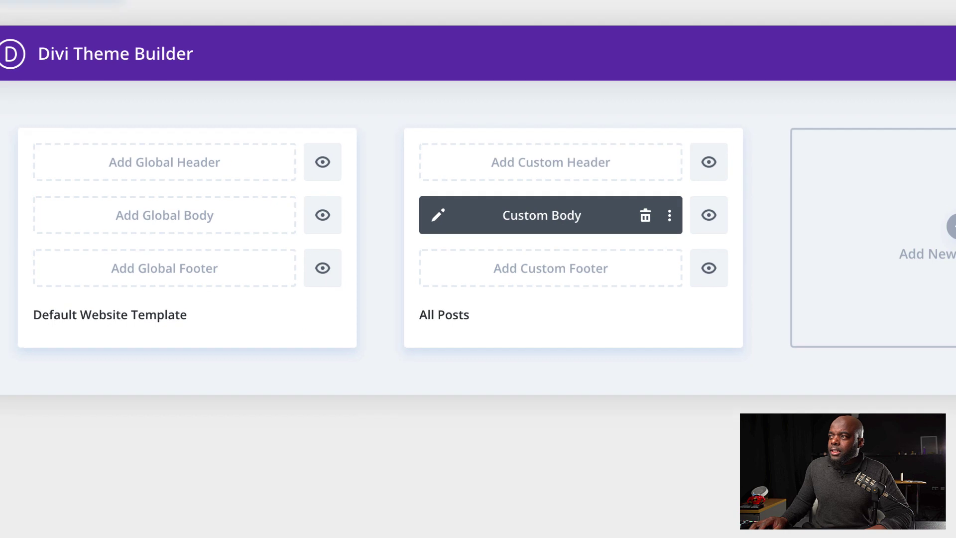
Save the imported templates and view the Custom Body in Wireframe View, down to the Blog section
{"action": "left_click", "coordinate": [93, 23]}
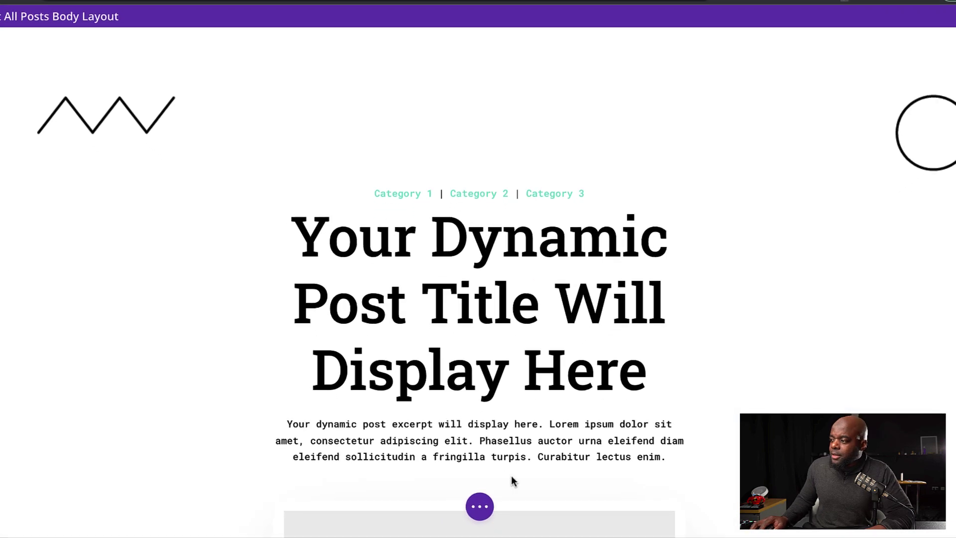
{"action": "left_click", "coordinate": [479, 506]}
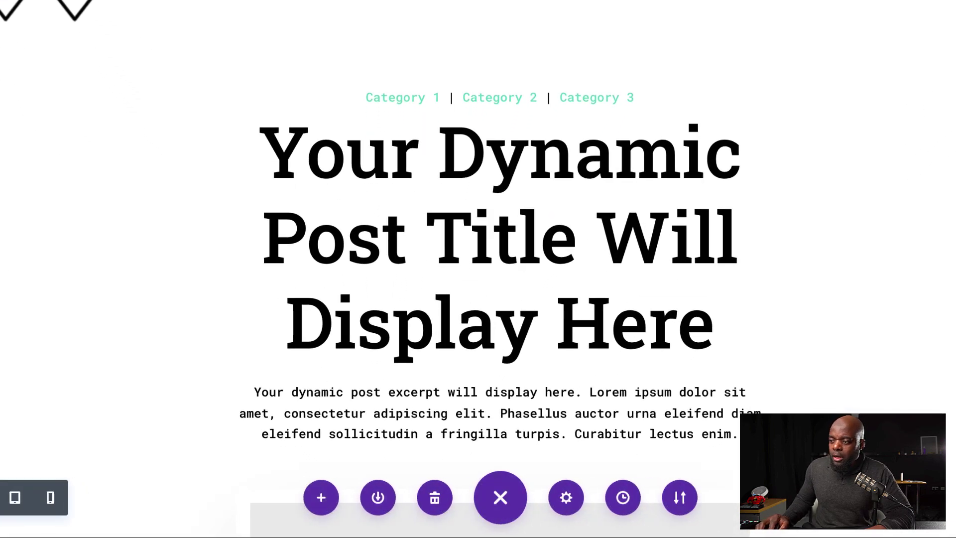
{"action": "left_click", "coordinate": [64, 499]}
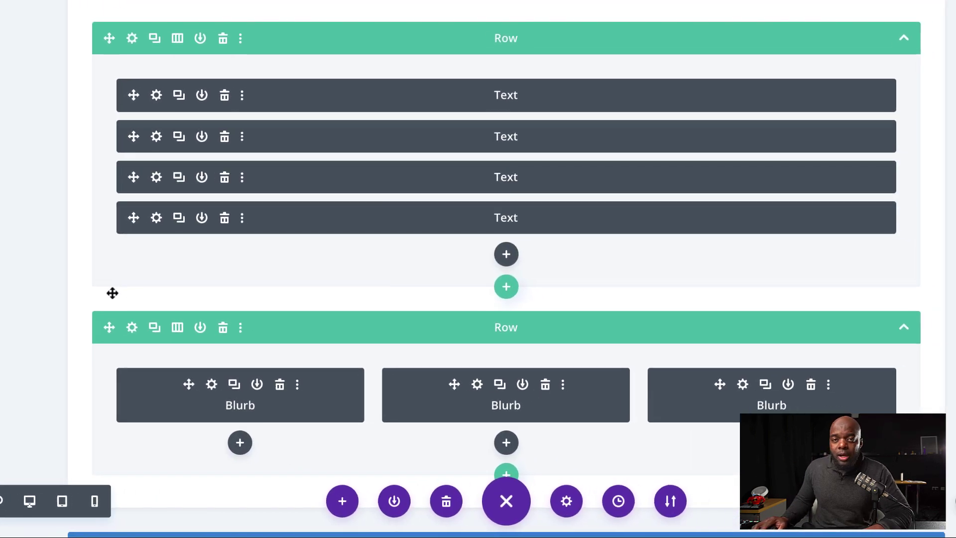
{"action": "scroll", "coordinate": [55, 271], "scroll_direction": "down", "scroll_amount": 10}
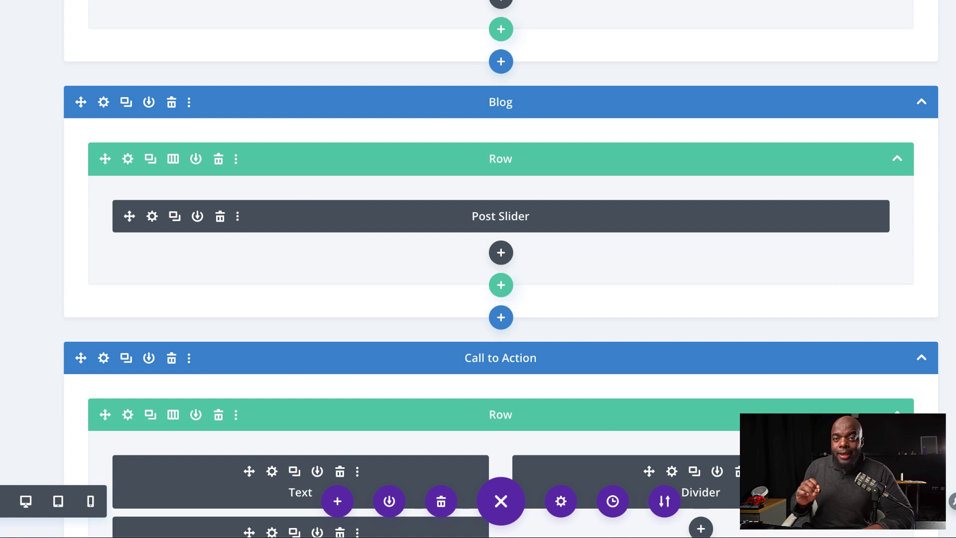
Swap the Blog row's Post Slider for a new Blog module
{"action": "left_click", "coordinate": [219, 216]}
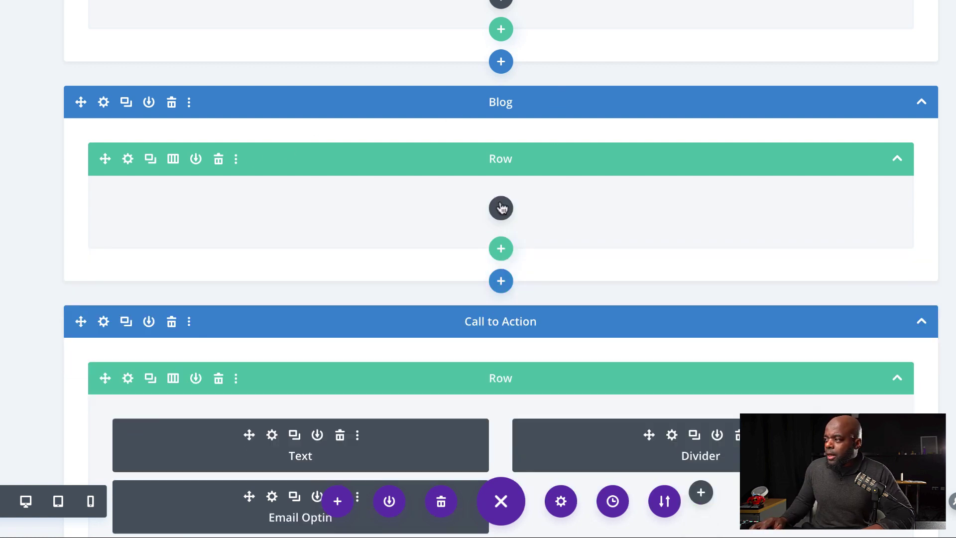
{"action": "left_click", "coordinate": [500, 209]}
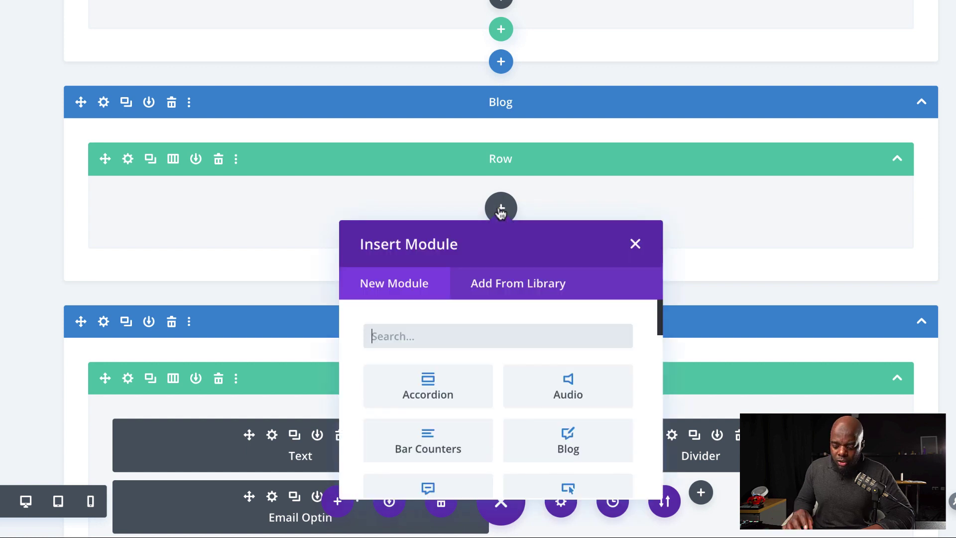
{"action": "type", "text": "blog"}
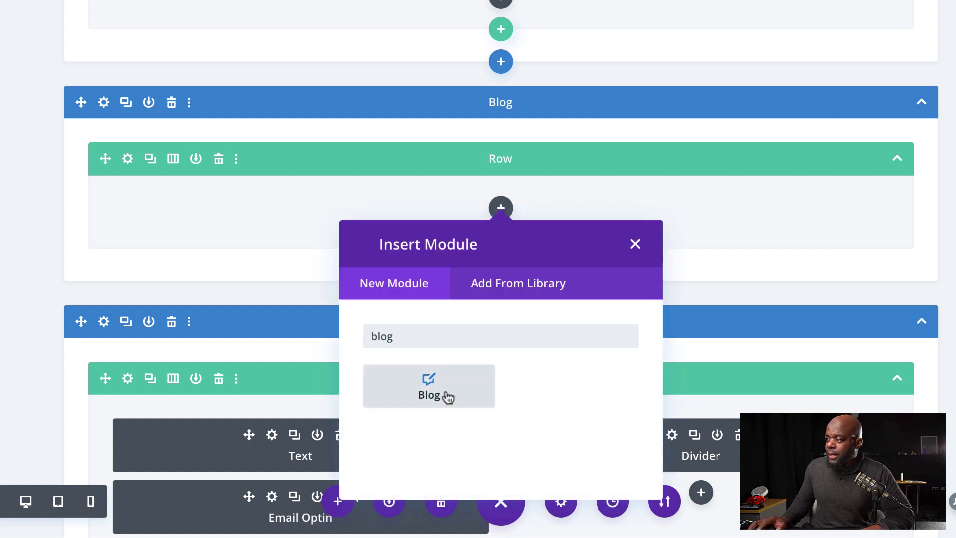
{"action": "left_click", "coordinate": [444, 394]}
{"action": "left_click", "coordinate": [819, 356]}
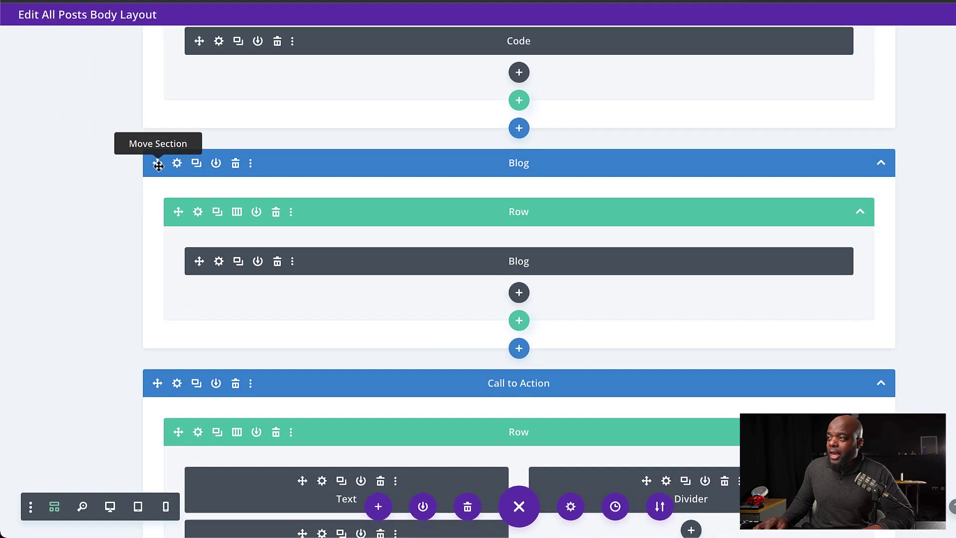
Expand the Blog section's Background settings in Desktop View
{"action": "left_click", "coordinate": [177, 163]}
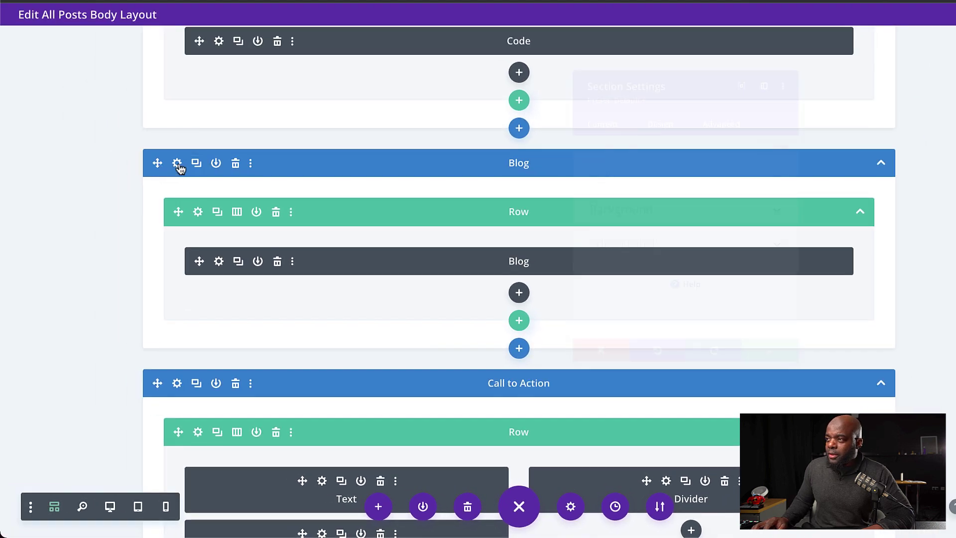
{"action": "left_click", "coordinate": [389, 506]}
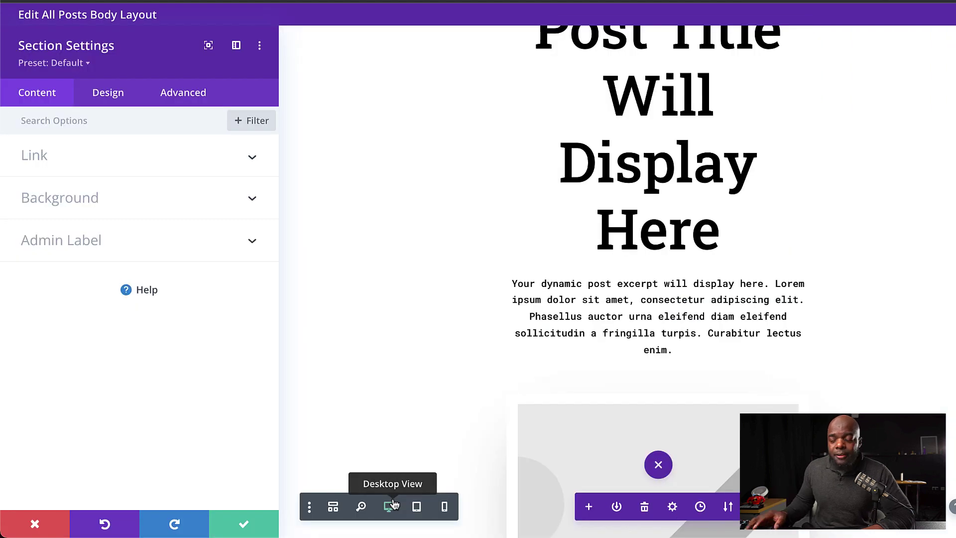
{"action": "scroll", "coordinate": [414, 428], "scroll_direction": "down", "scroll_amount": 10}
{"action": "left_click", "coordinate": [56, 199]}
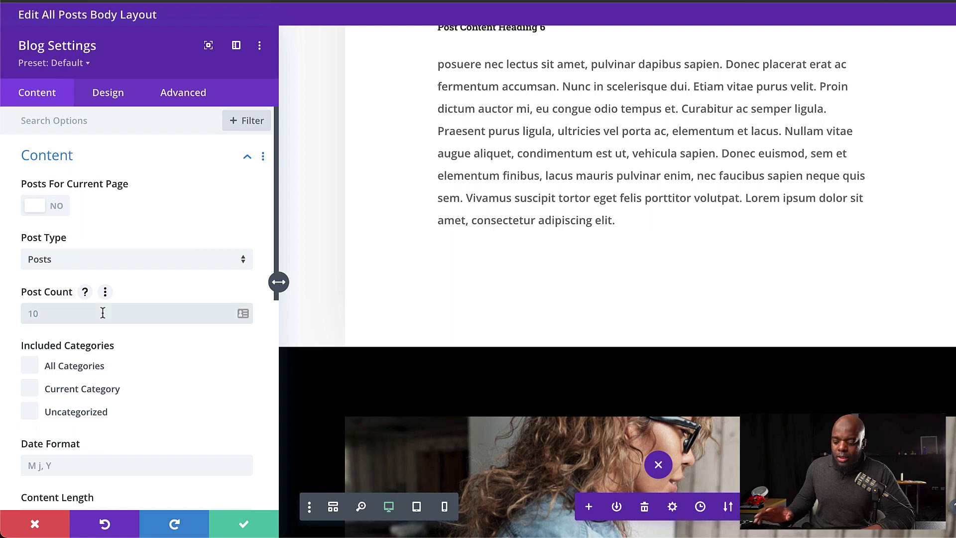
Set Post Count to 3, tick Current Category, and set Excerpt Length to 150
{"action": "left_click", "coordinate": [102, 312]}
{"action": "type", "text": "3"}
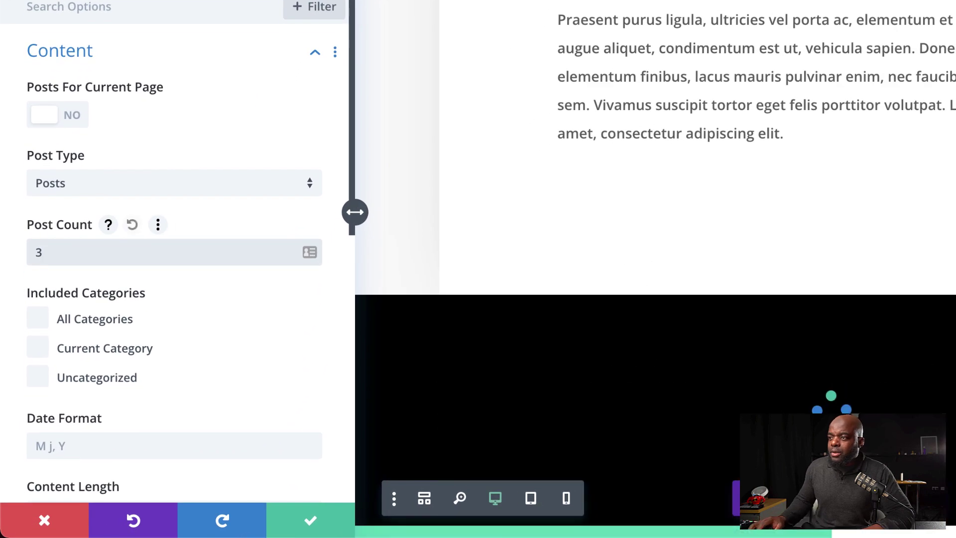
{"action": "left_click", "coordinate": [42, 352]}
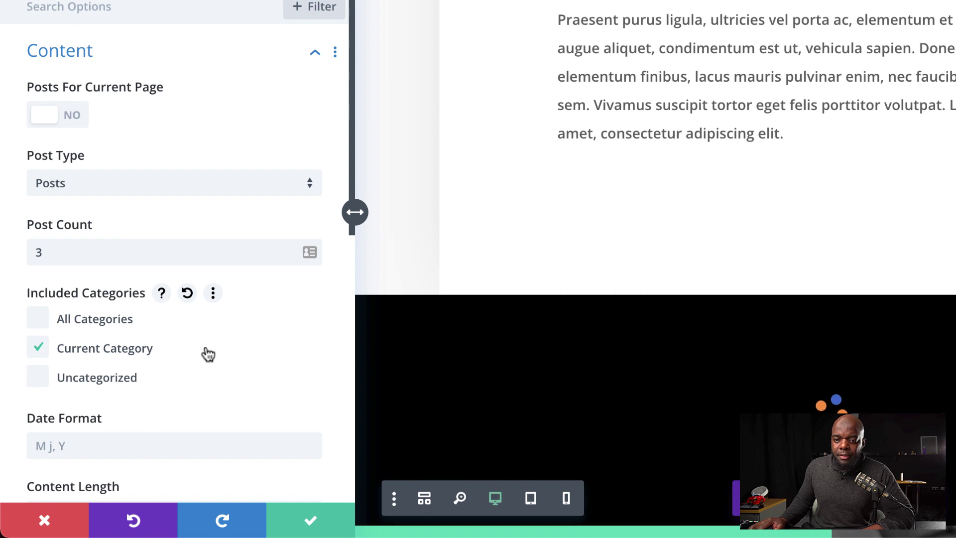
{"action": "scroll", "coordinate": [192, 234], "scroll_direction": "down", "scroll_amount": 5}
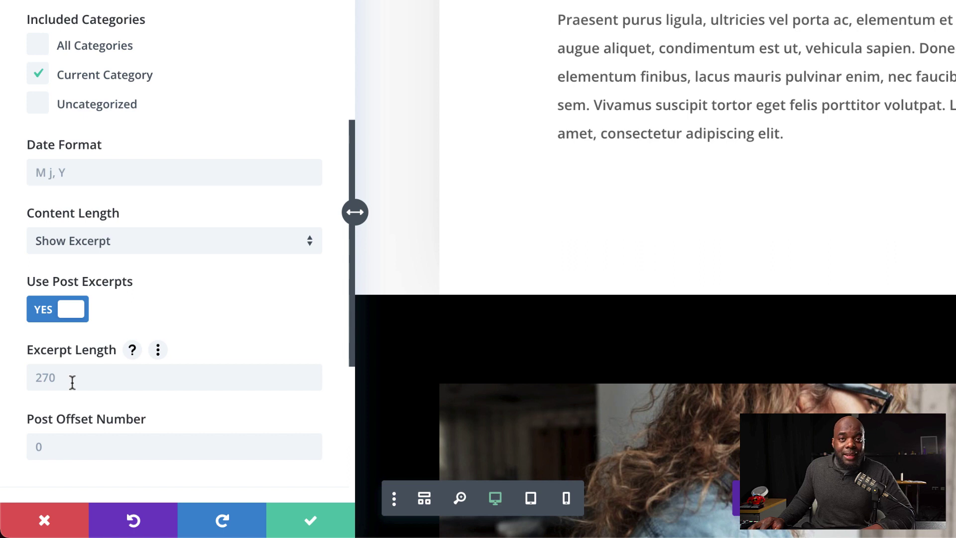
{"action": "left_click", "coordinate": [72, 382]}
{"action": "type", "text": "1"}
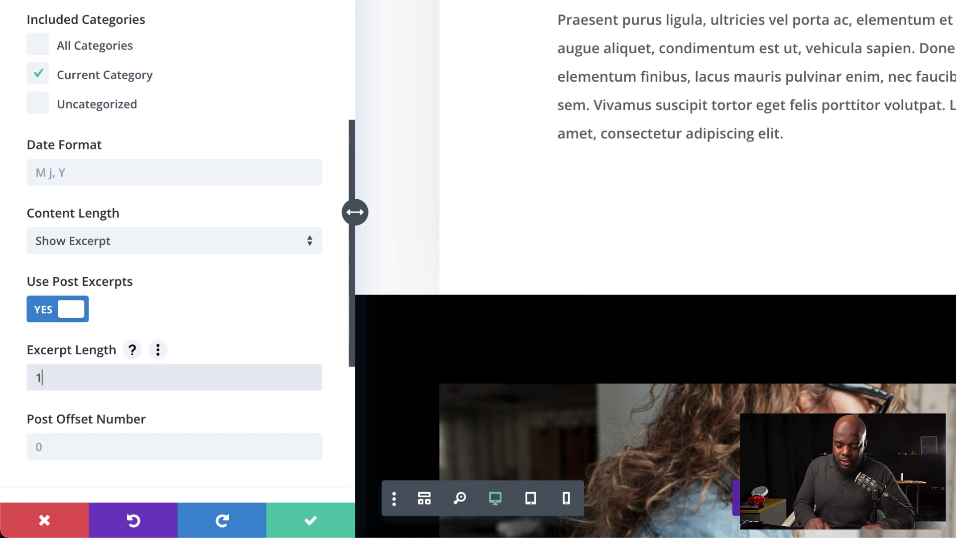
{"action": "type", "text": "50"}
{"action": "scroll", "coordinate": [137, 246], "scroll_direction": "down", "scroll_amount": 5}
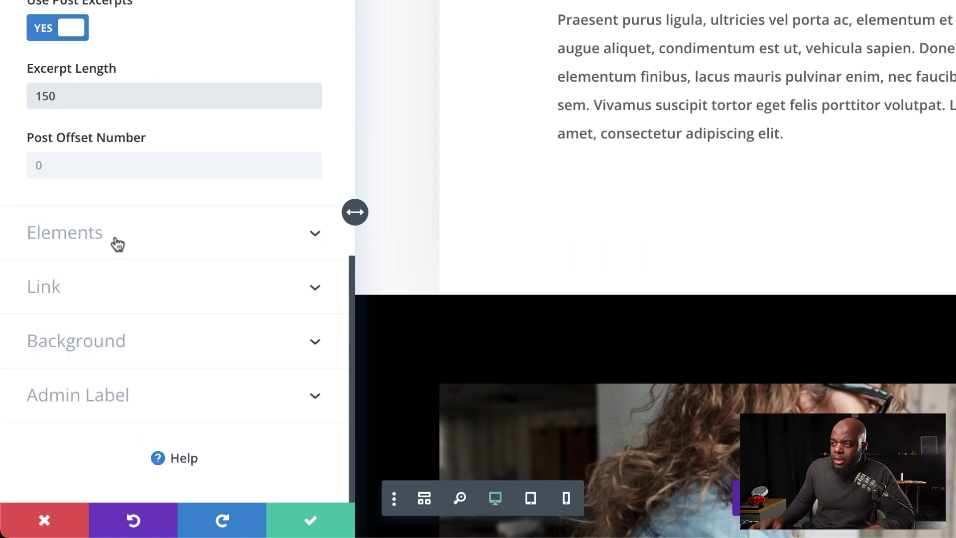
{"action": "left_click", "coordinate": [117, 244]}
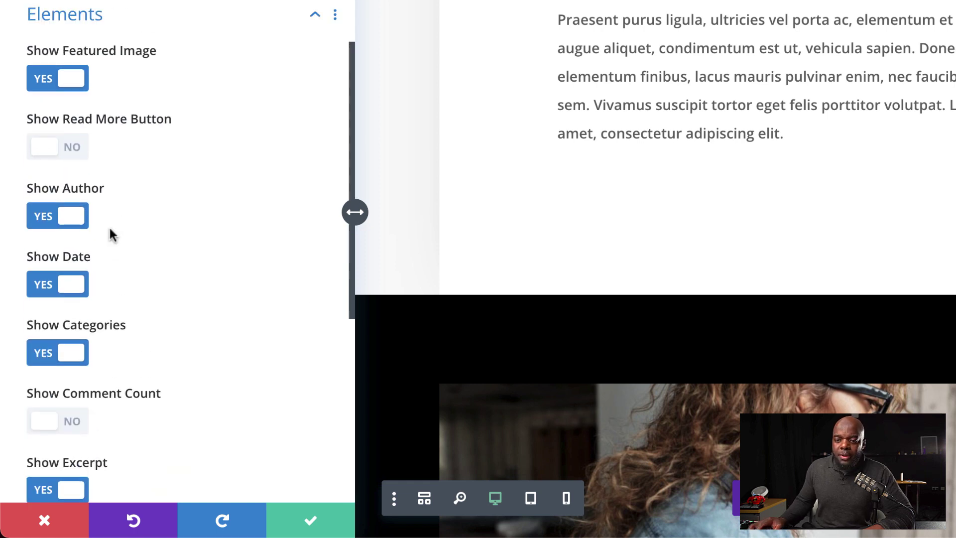
{"action": "mouse_move", "coordinate": [203, 185]}
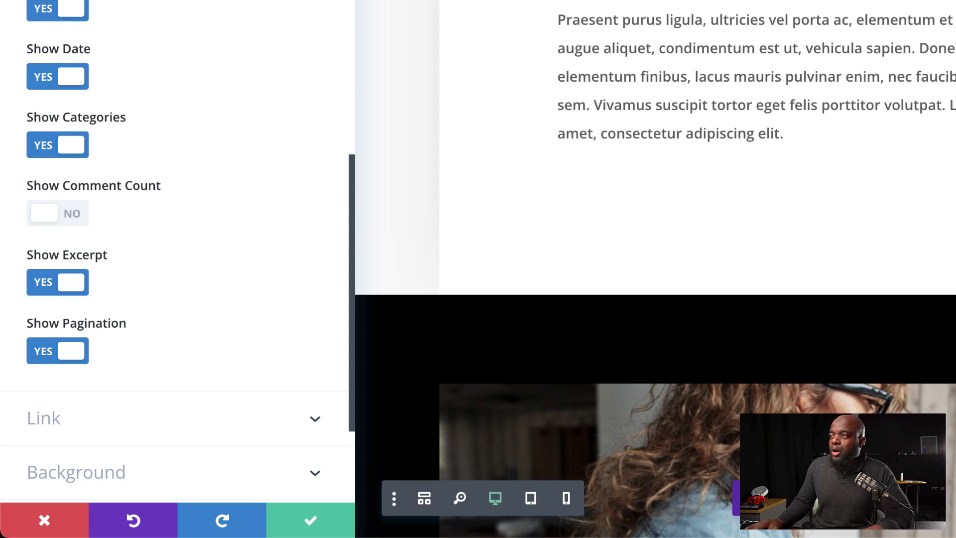
Change the Blog module's layout to Grid
{"action": "left_click", "coordinate": [128, 19]}
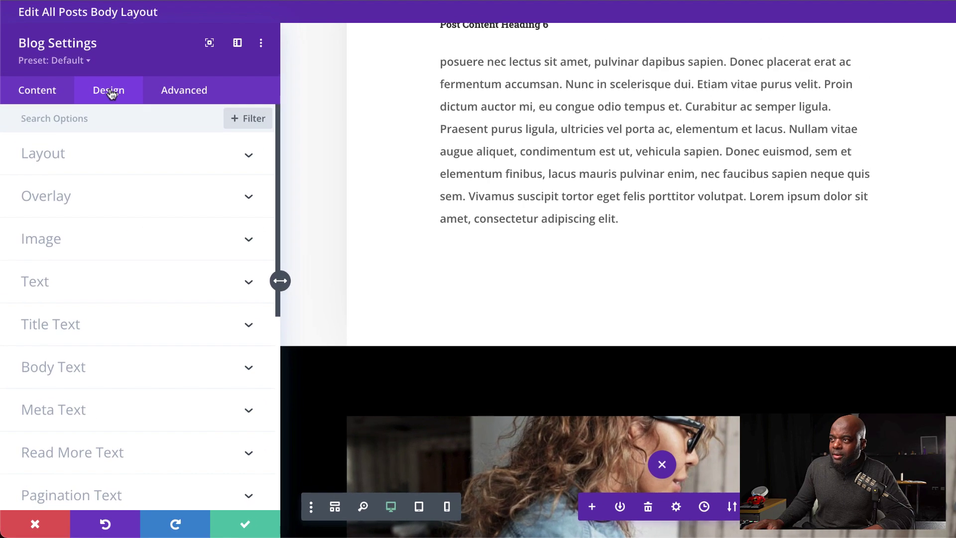
{"action": "left_click", "coordinate": [82, 161]}
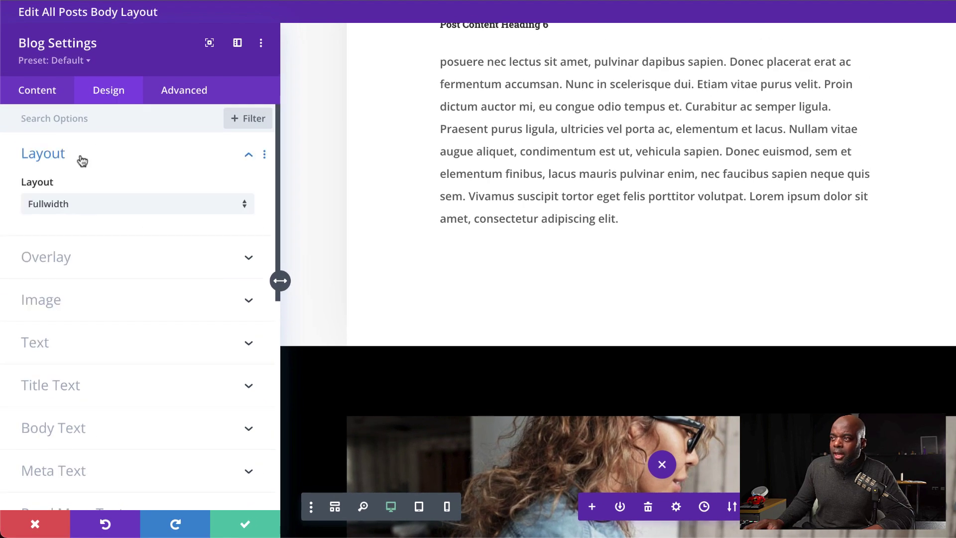
{"action": "left_click", "coordinate": [121, 209]}
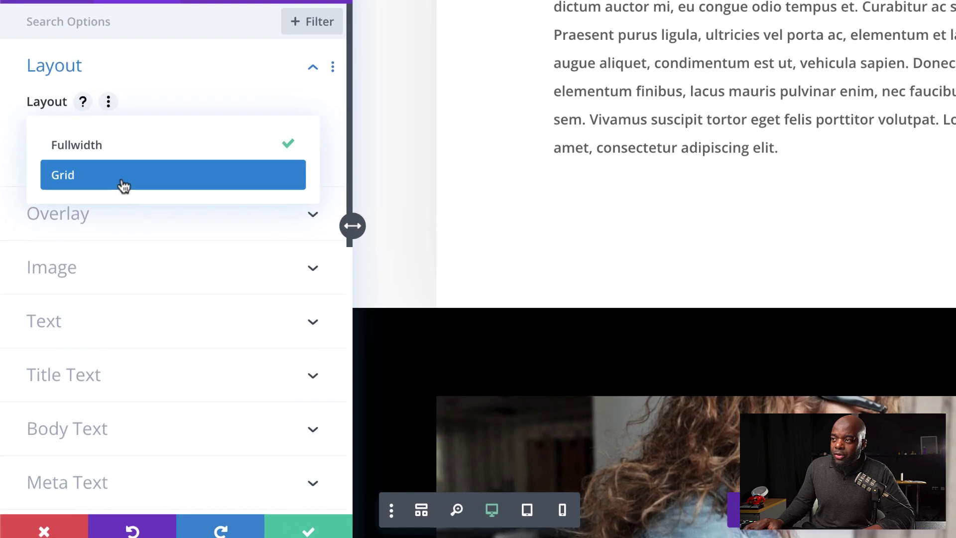
{"action": "left_click", "coordinate": [97, 244]}
Enable the featured image overlay with rgba(65,226,186,0.62) background and a white icon
{"action": "left_click", "coordinate": [77, 199]}
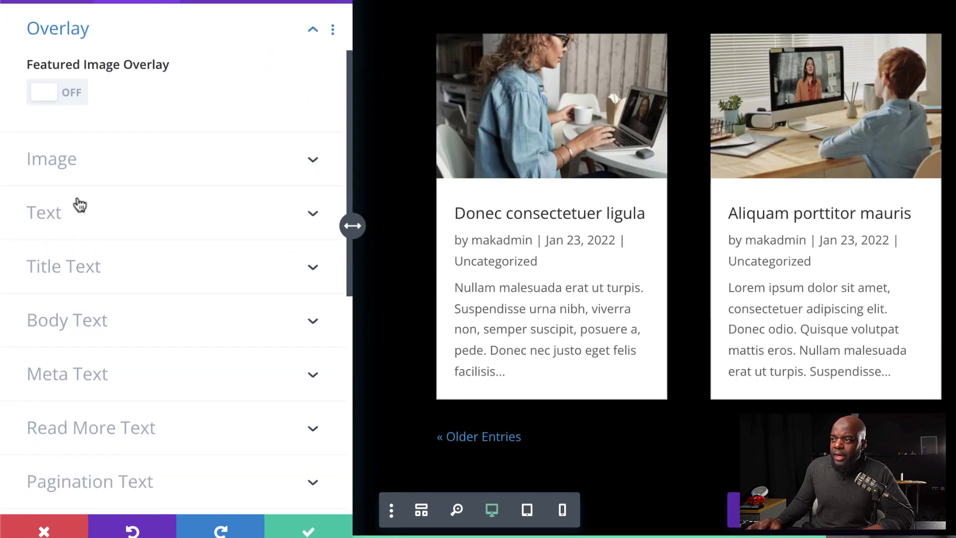
{"action": "left_click", "coordinate": [76, 100]}
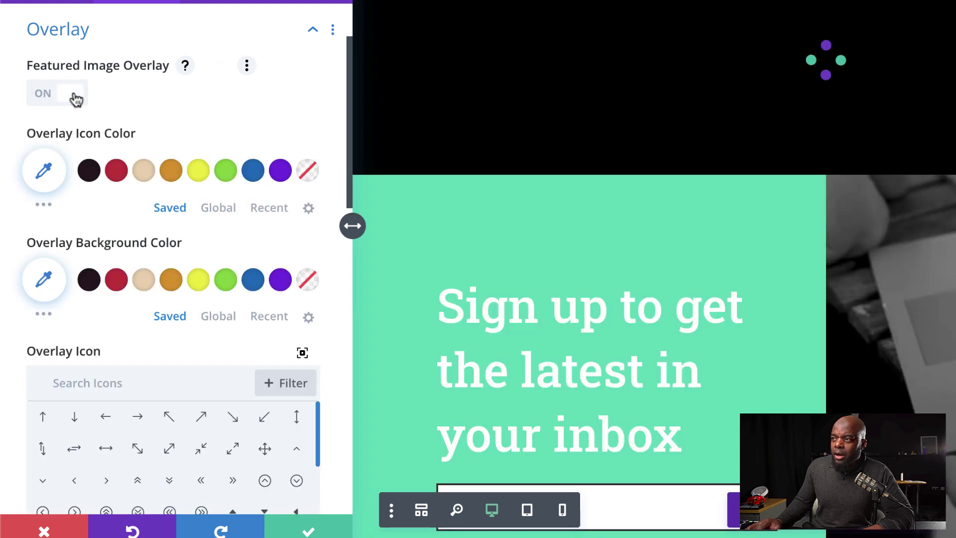
{"action": "left_click", "coordinate": [43, 277]}
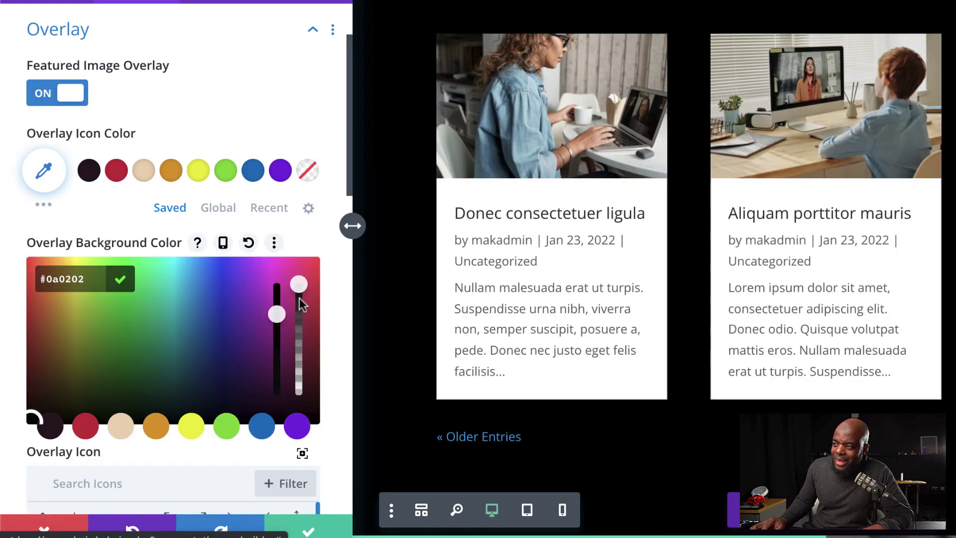
{"action": "left_click_drag", "start_coordinate": [299, 297], "coordinate": [299, 320]}
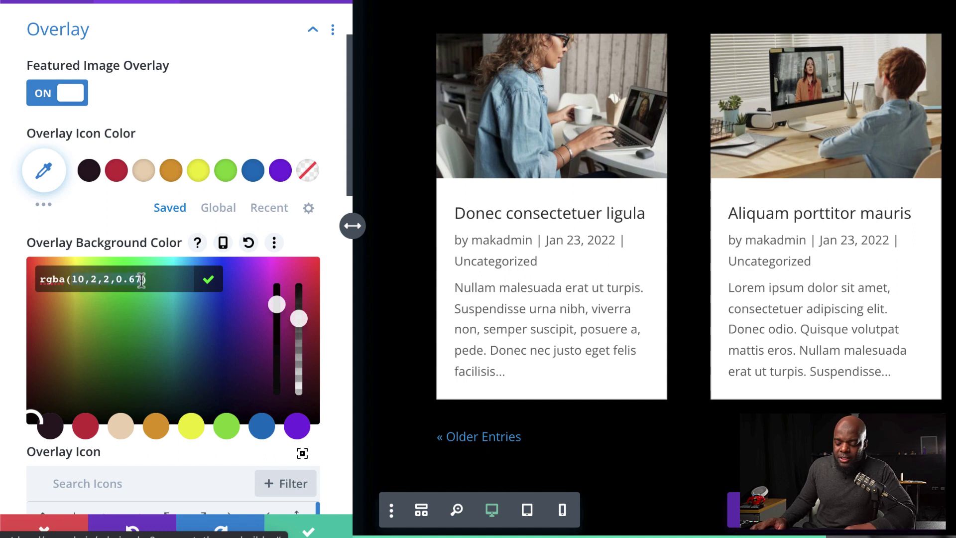
{"action": "key", "text": "ctrl+a"}
{"action": "type", "text": "rgba(65,226,186,0.62)"}
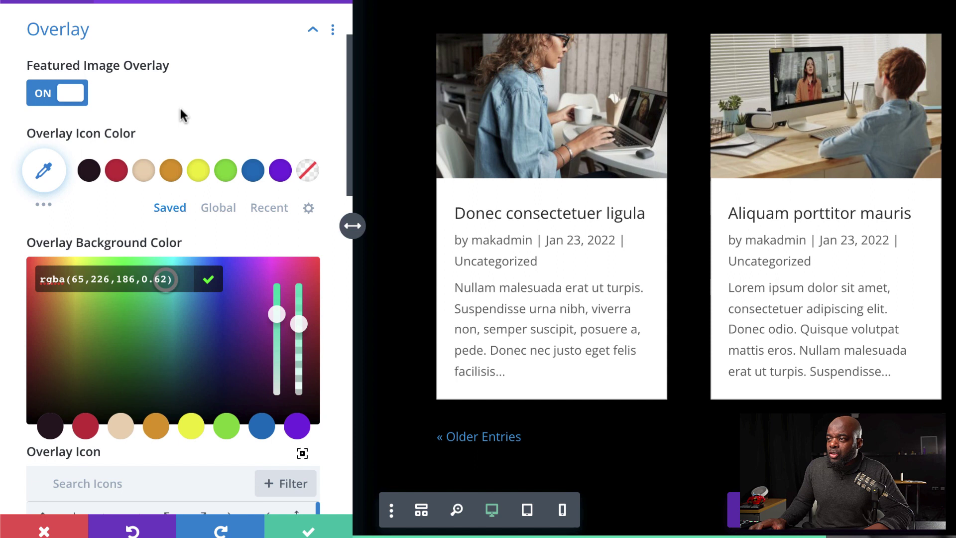
{"action": "scroll", "coordinate": [182, 115], "scroll_direction": "up", "scroll_amount": 1}
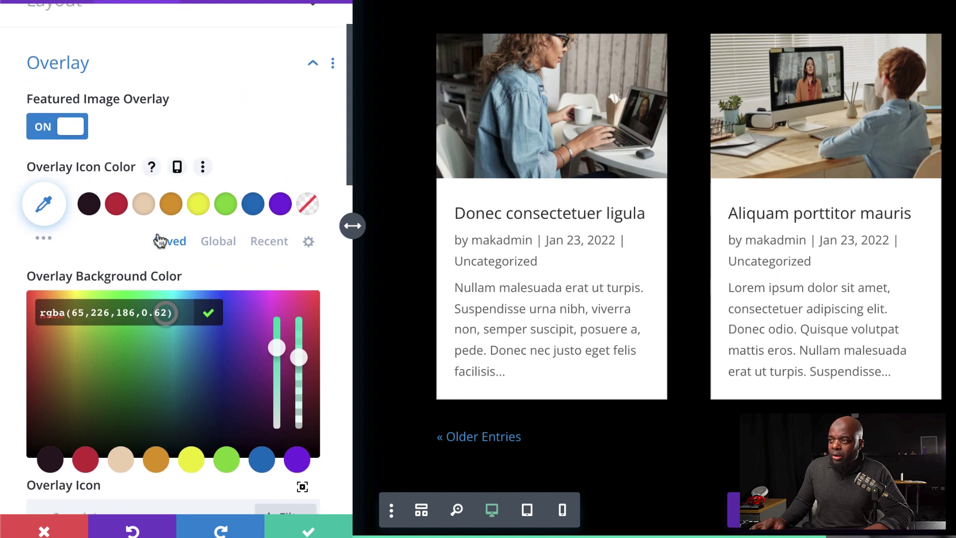
{"action": "left_click", "coordinate": [47, 204]}
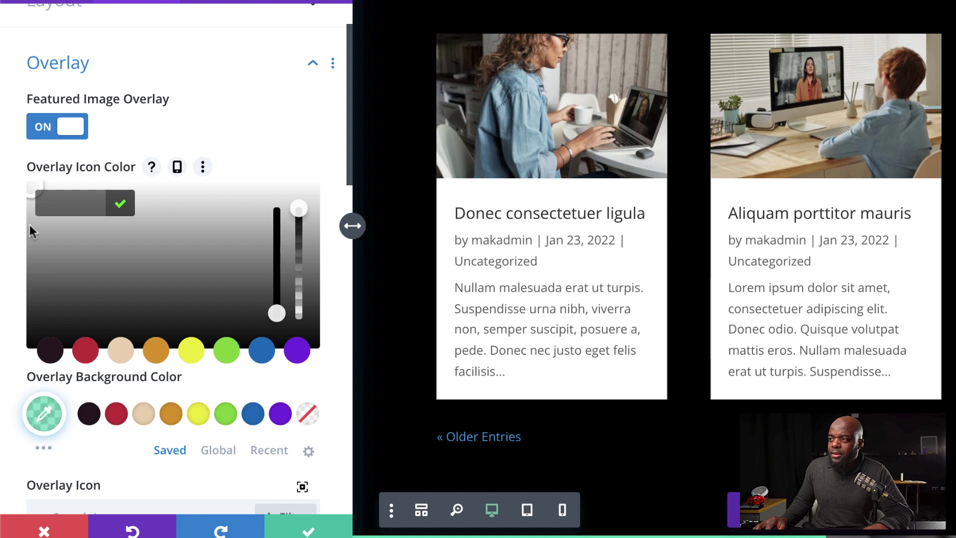
Give the post titles a monospace font, 15px size and 1.7em line height
{"action": "left_click", "coordinate": [457, 219]}
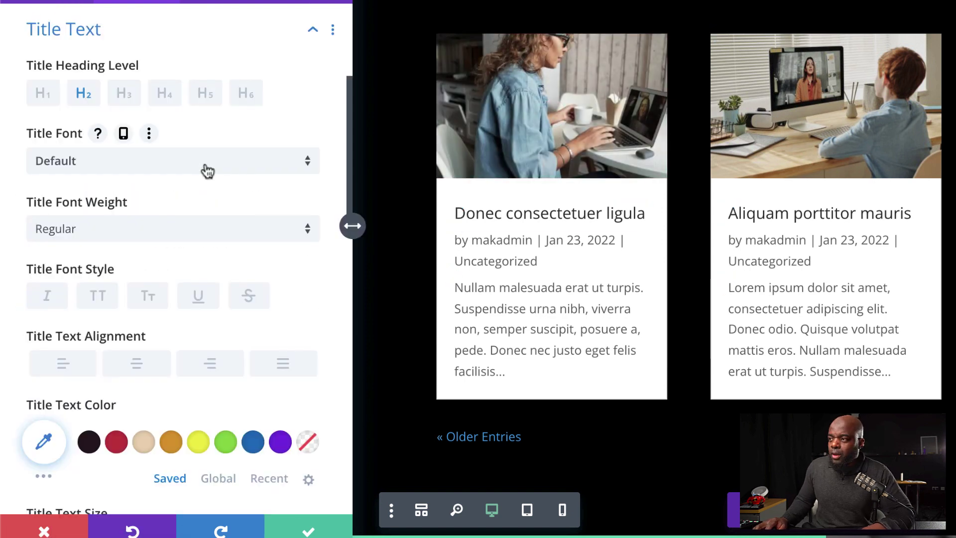
{"action": "left_click", "coordinate": [208, 171]}
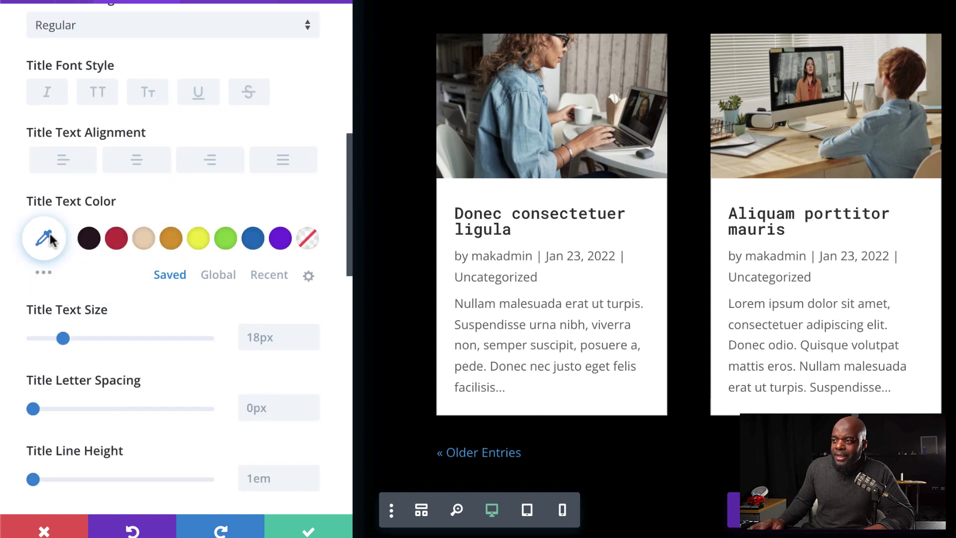
{"action": "scroll", "coordinate": [279, 153], "scroll_direction": "down", "scroll_amount": 4}
{"action": "left_click", "coordinate": [280, 154]}
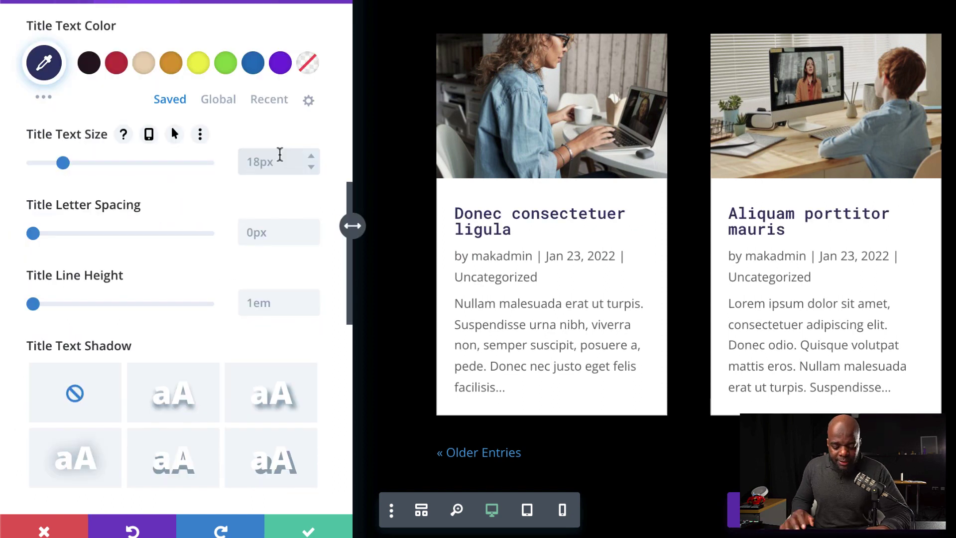
{"action": "key", "text": "BackSpace"}
{"action": "key", "text": "BackSpace"}
{"action": "key", "text": "BackSpace"}
{"action": "type", "text": "5"}
{"action": "left_click", "coordinate": [282, 303]}
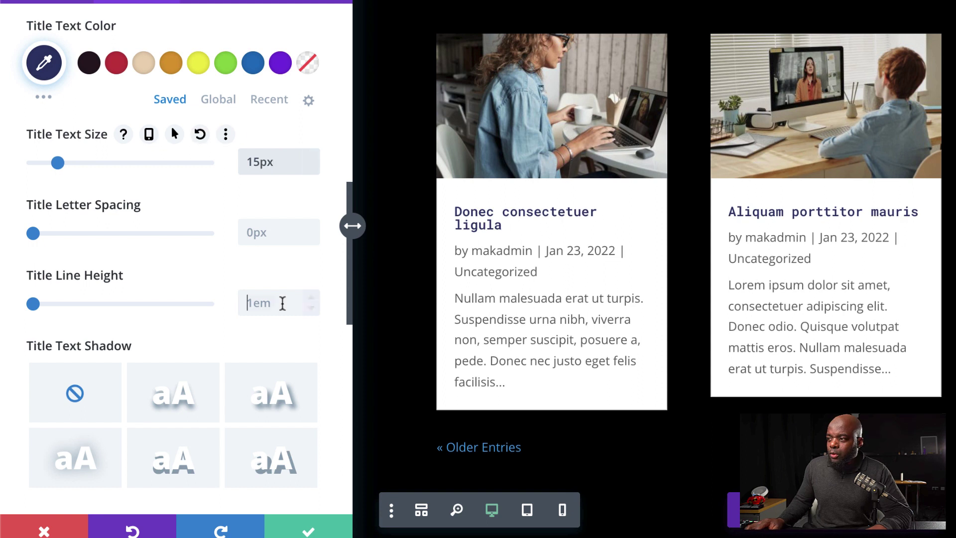
{"action": "type", "text": "1.7em"}
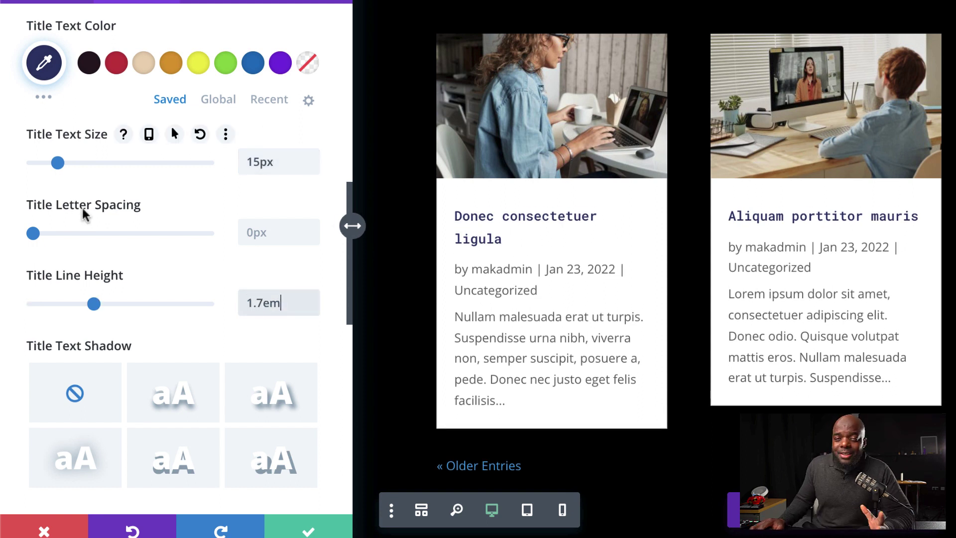
Set a responsive tablet title size of 14px
{"action": "mouse_move", "coordinate": [159, 139]}
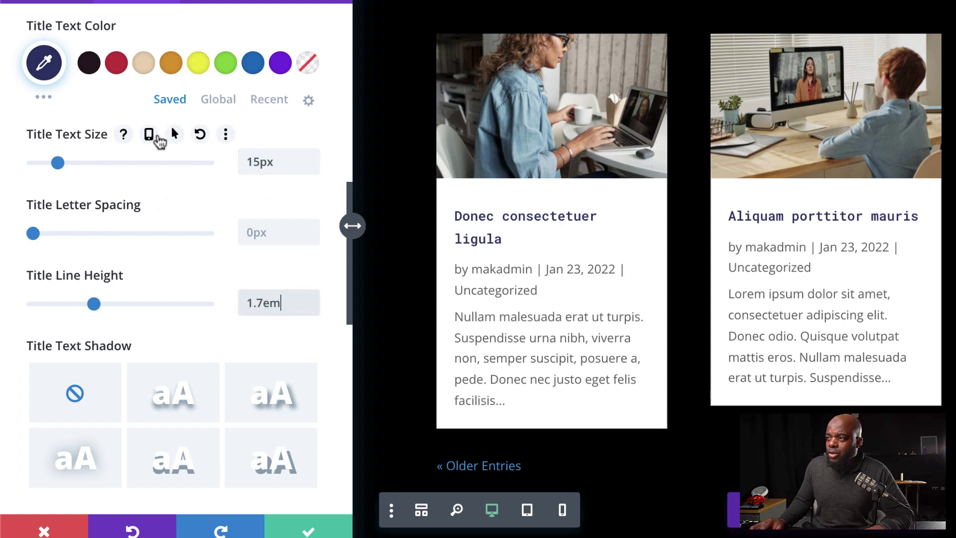
{"action": "left_click", "coordinate": [151, 139]}
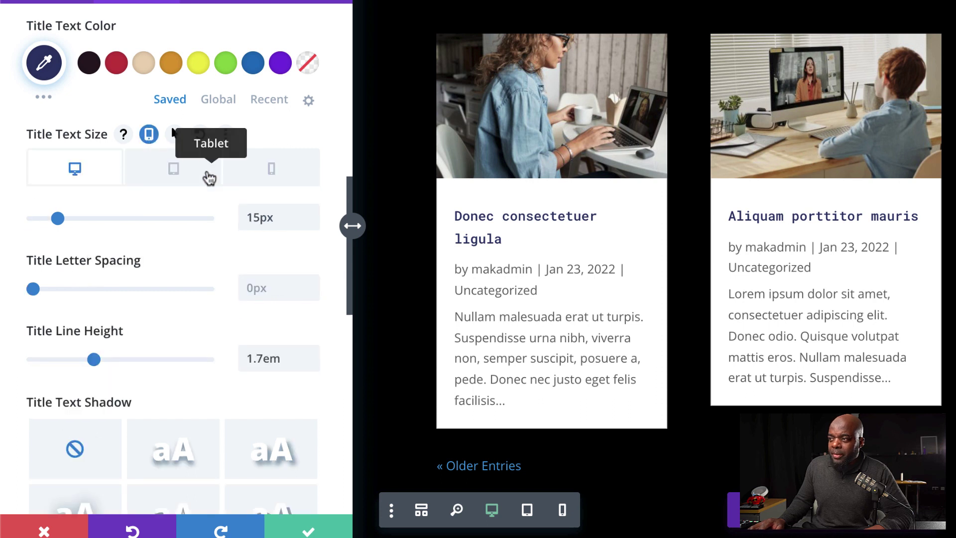
{"action": "left_click", "coordinate": [180, 168]}
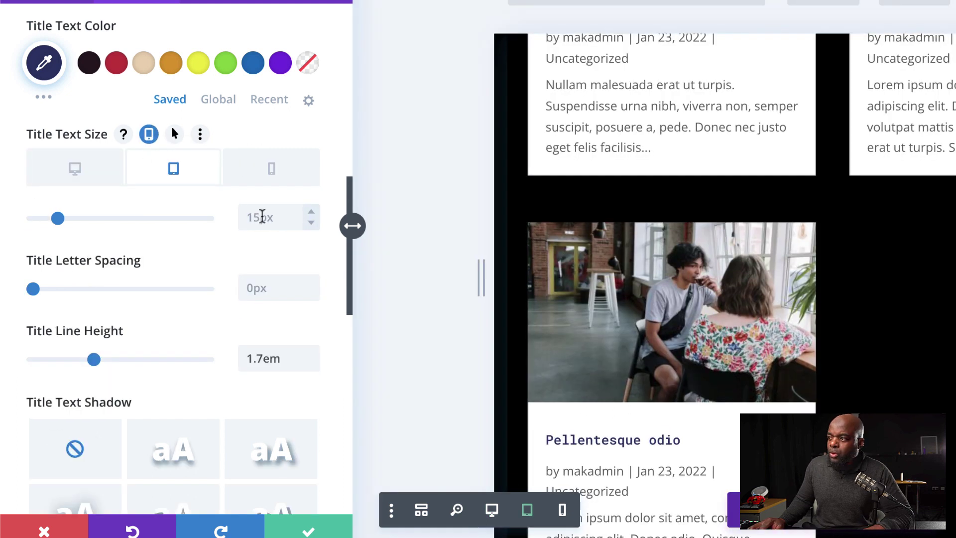
{"action": "left_click", "coordinate": [265, 220]}
{"action": "key", "text": "Down"}
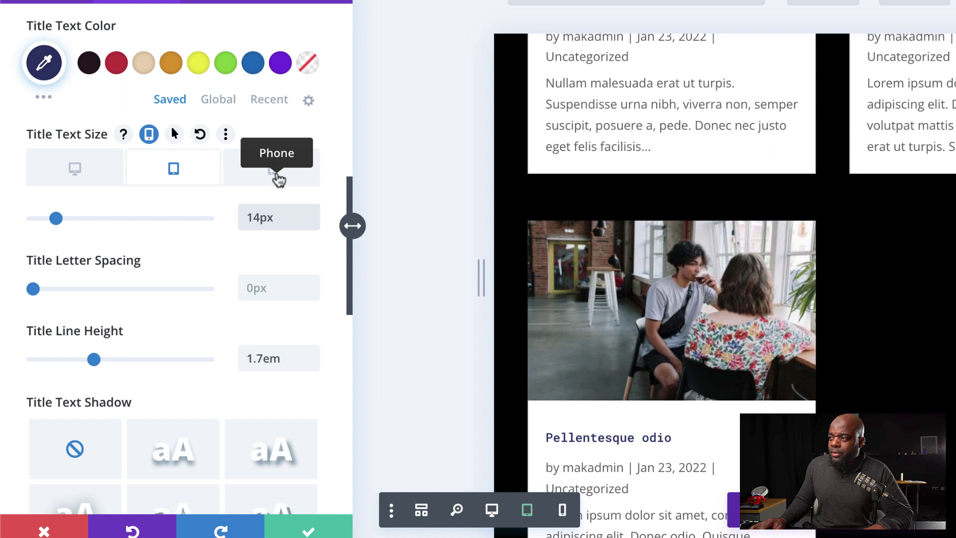
{"action": "left_click", "coordinate": [277, 178]}
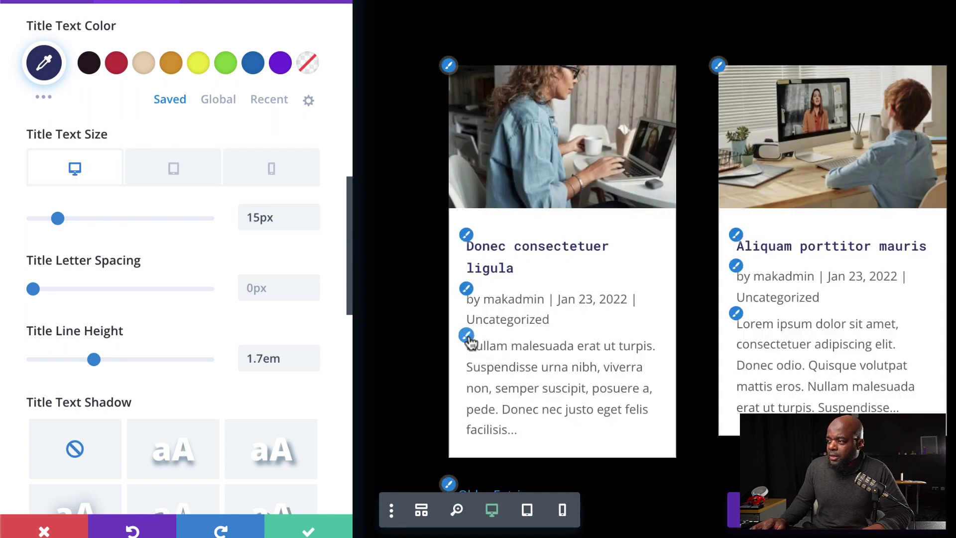
Style the excerpt body text in PT Sans, colour #62748a, with 2em line height
{"action": "left_click", "coordinate": [468, 338]}
{"action": "left_click", "coordinate": [149, 147]}
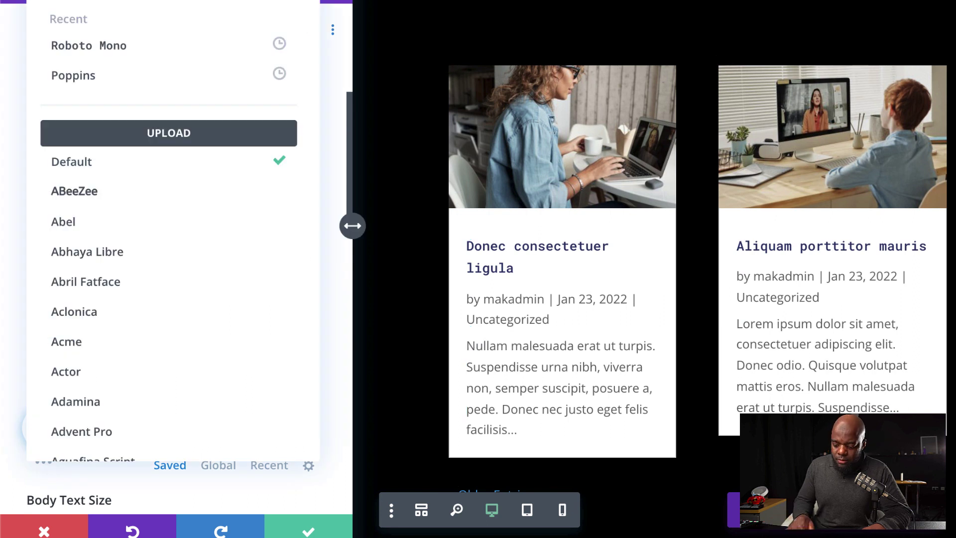
{"action": "scroll", "coordinate": [42, 396], "scroll_direction": "down", "scroll_amount": 1}
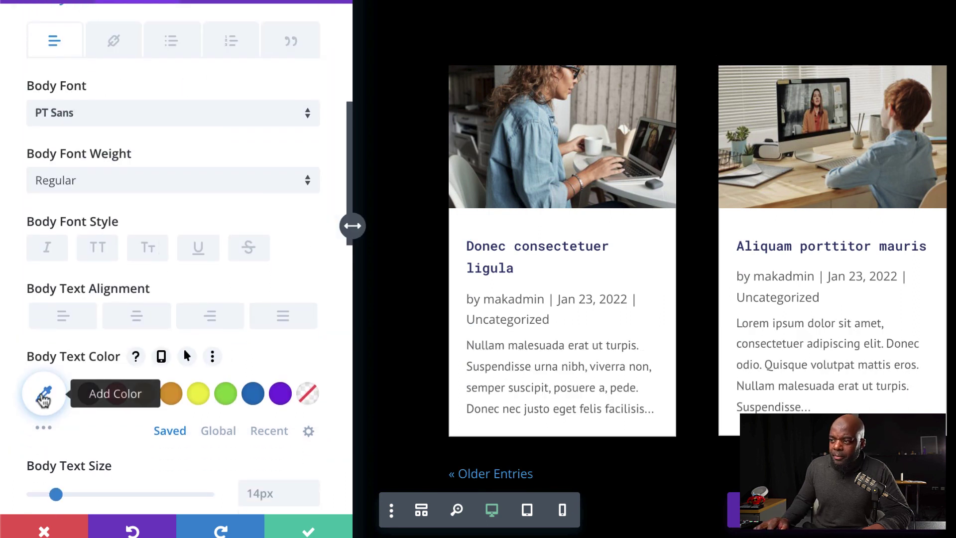
{"action": "left_click", "coordinate": [43, 397]}
{"action": "type", "text": "62748a"}
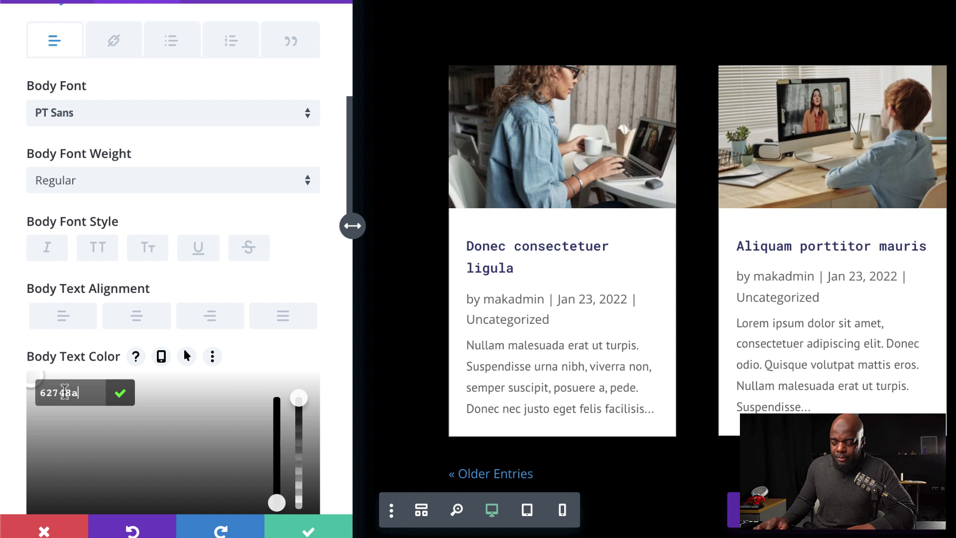
{"action": "key", "text": "Return"}
{"action": "scroll", "coordinate": [175, 246], "scroll_direction": "down", "scroll_amount": 5}
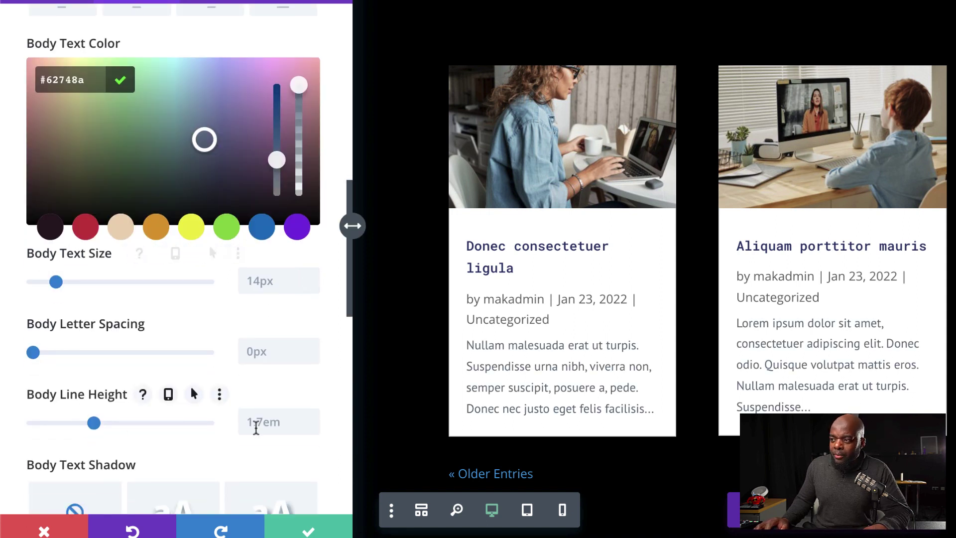
{"action": "left_click", "coordinate": [273, 425]}
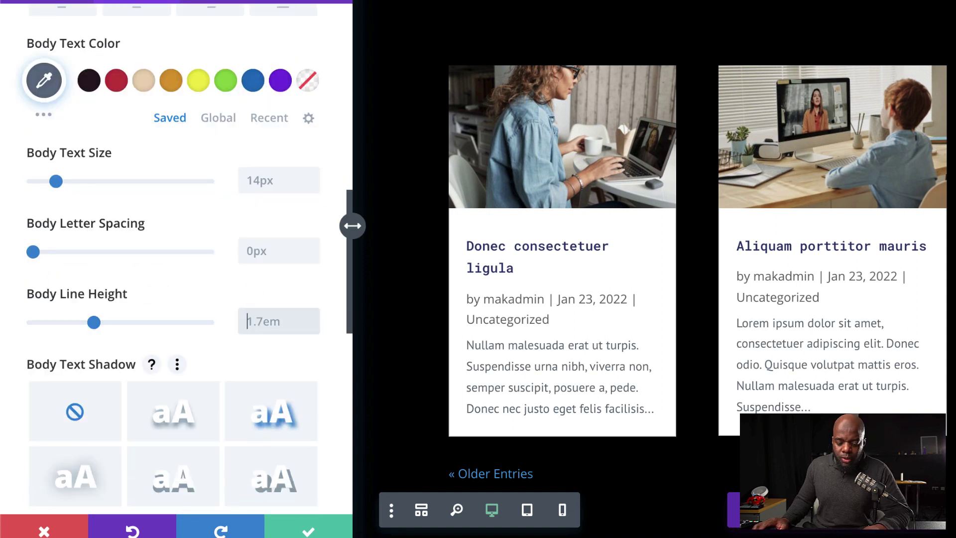
{"action": "type", "text": "2em"}
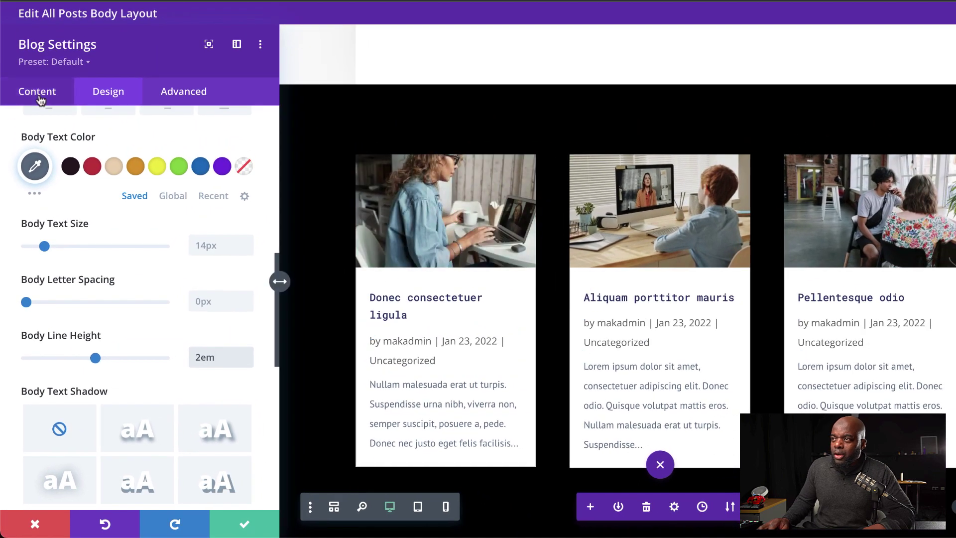
Hide the author, date and categories on the blog posts
{"action": "left_click", "coordinate": [43, 49]}
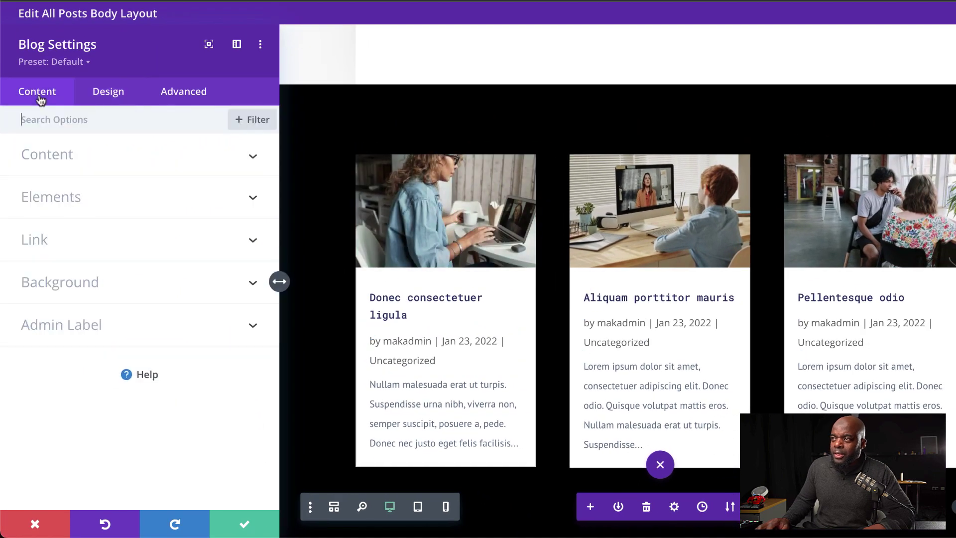
{"action": "left_click", "coordinate": [52, 202]}
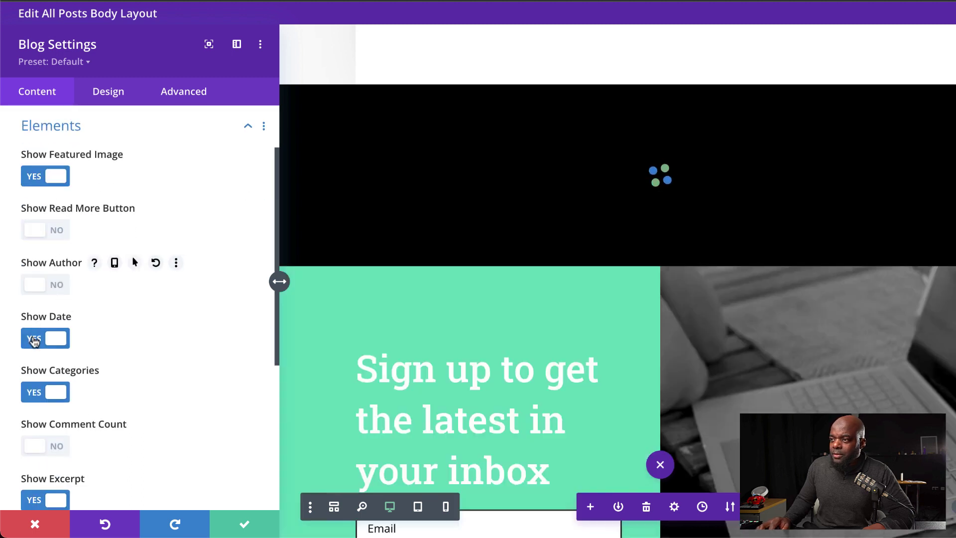
{"action": "left_click", "coordinate": [34, 338]}
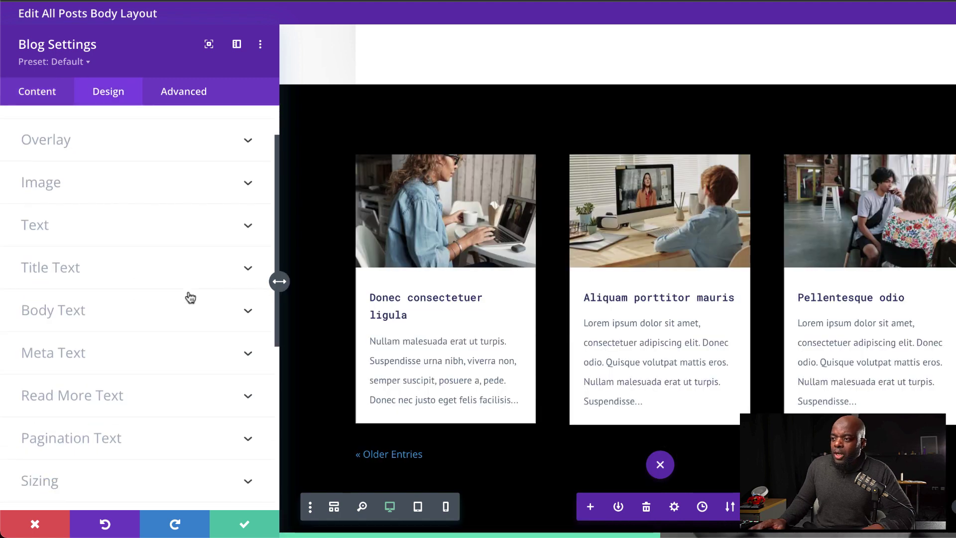
Set the Older Entries pagination text to Roboto Slab
{"action": "scroll", "coordinate": [121, 339], "scroll_direction": "down", "scroll_amount": 4}
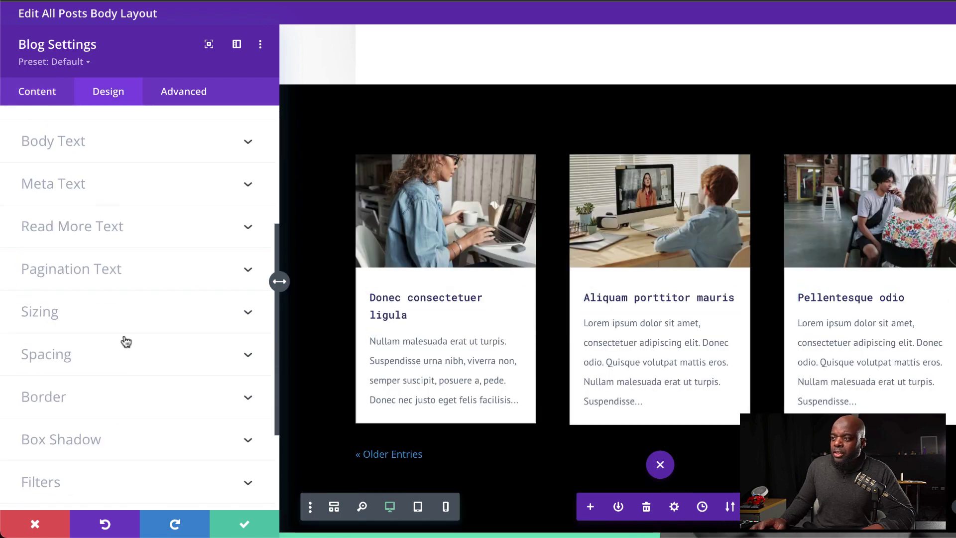
{"action": "left_click", "coordinate": [106, 275]}
{"action": "left_click", "coordinate": [69, 178]}
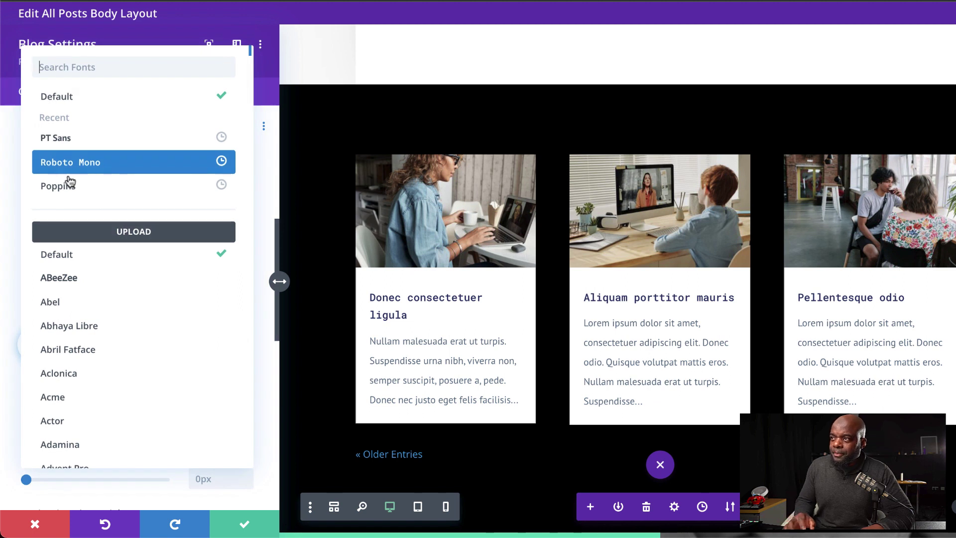
{"action": "left_click", "coordinate": [70, 179]}
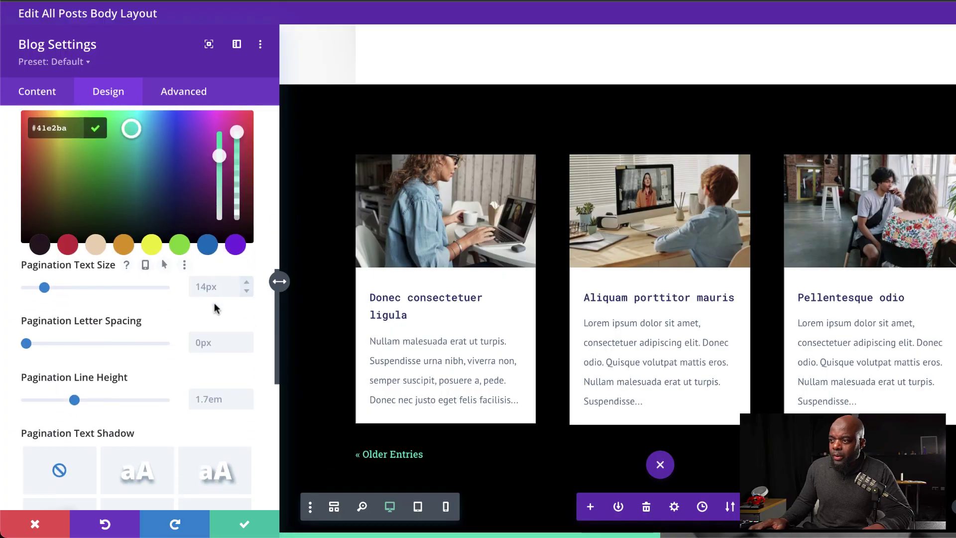
{"action": "scroll", "coordinate": [216, 310], "scroll_direction": "down", "scroll_amount": 3}
Give the Blog module a -12vw top margin
{"action": "left_click", "coordinate": [50, 211]}
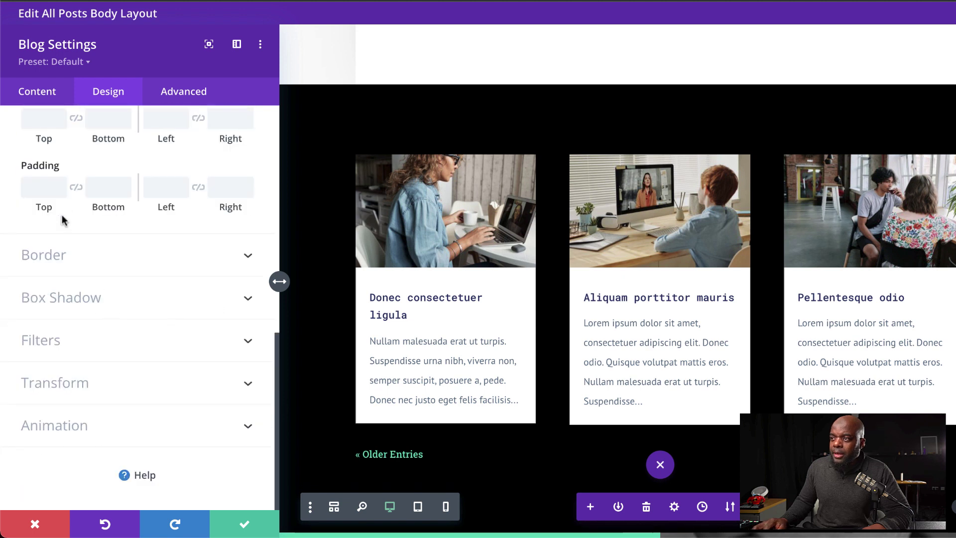
{"action": "left_click", "coordinate": [32, 175]}
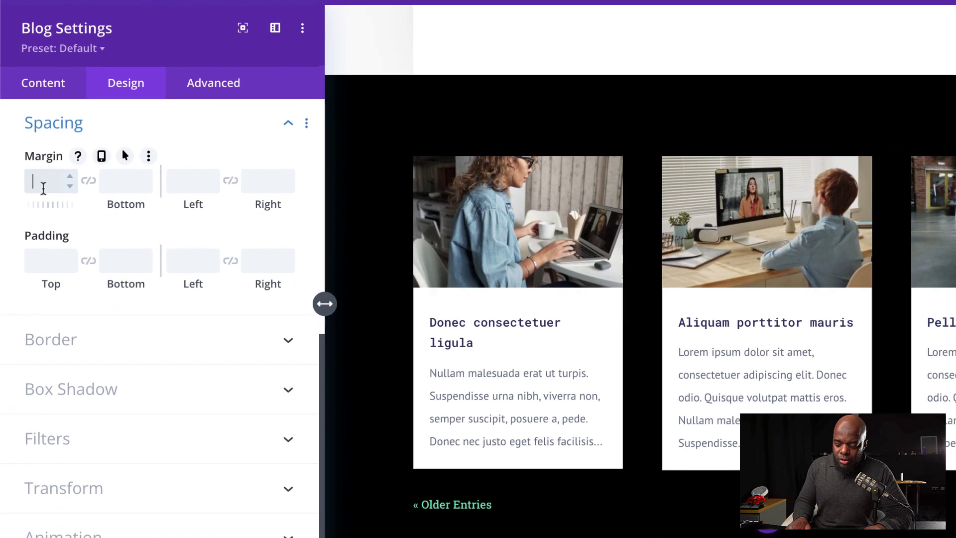
{"action": "type", "text": "-12vw"}
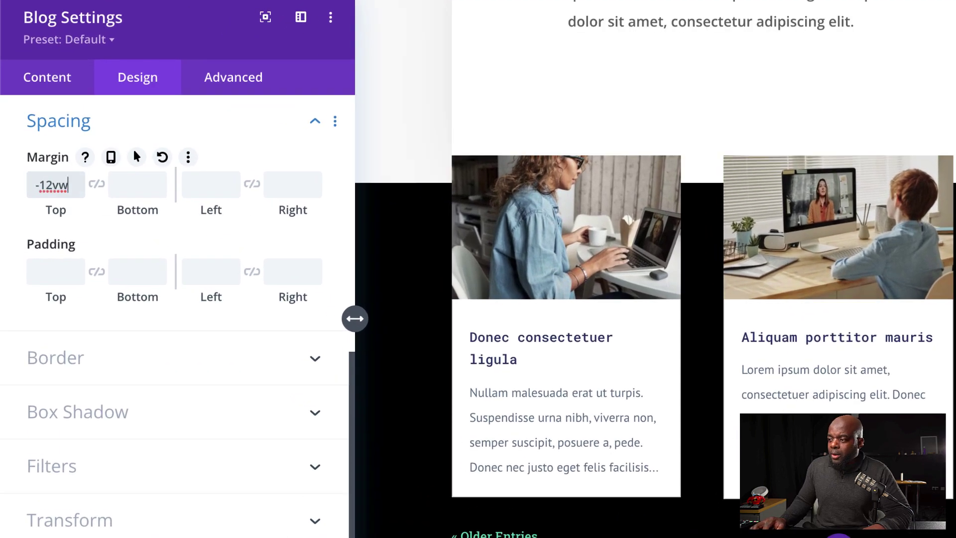
{"action": "key", "text": "Return"}
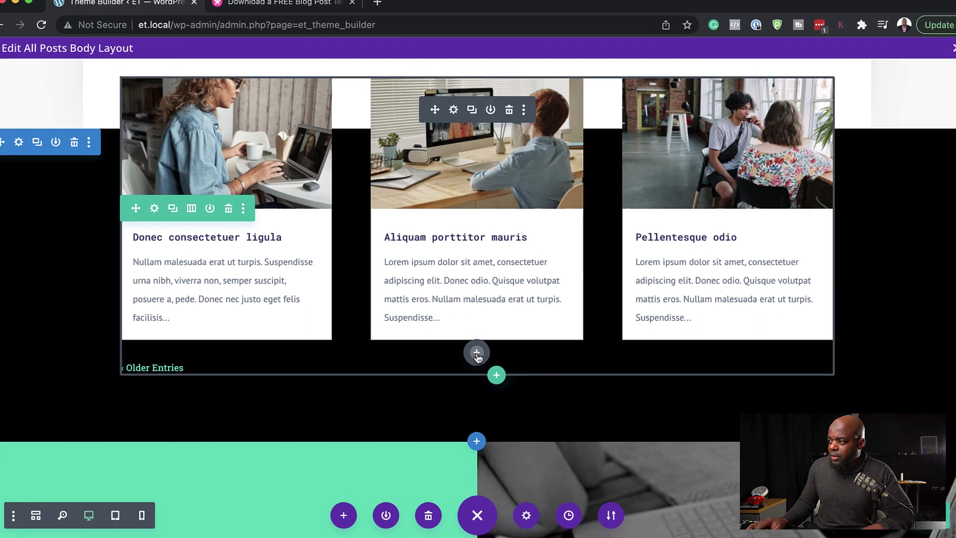
Add a Text module below the grid reading 'Related Posts', formatted as Heading 2
{"action": "left_click", "coordinate": [474, 352]}
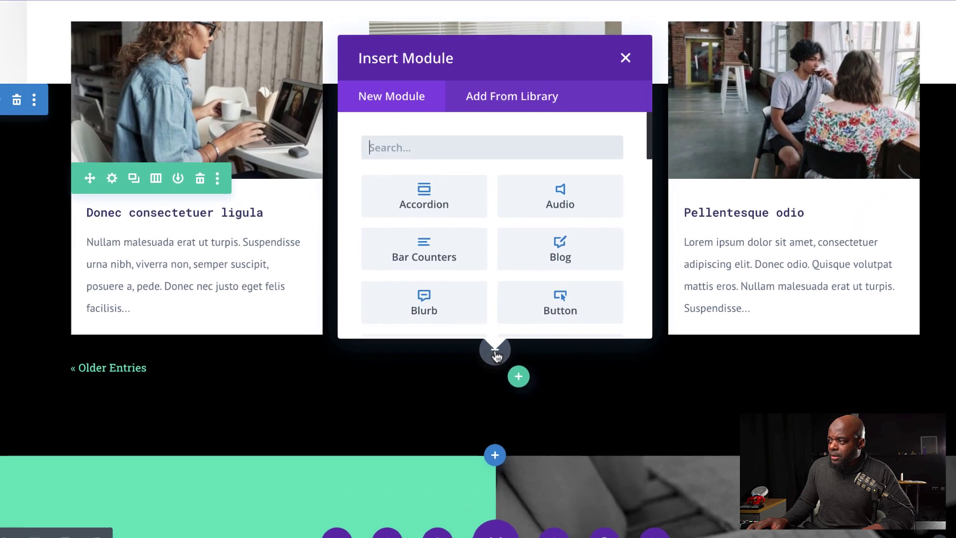
{"action": "type", "text": "text"}
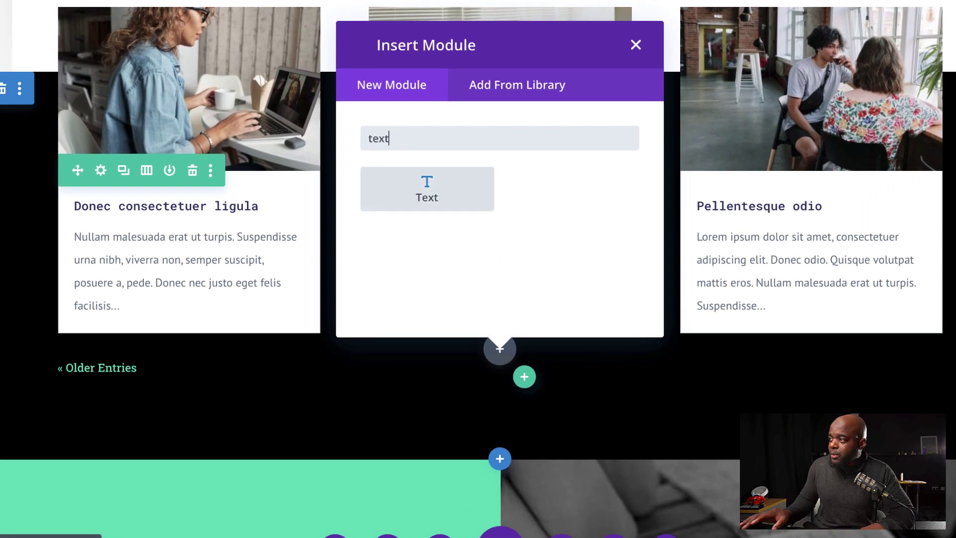
{"action": "left_click", "coordinate": [467, 191]}
{"action": "key", "text": "ctrl+a"}
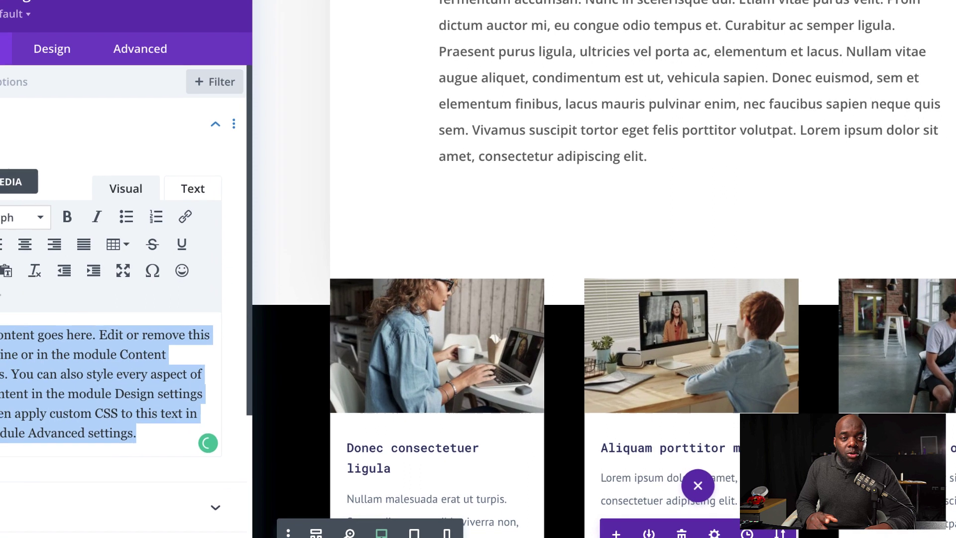
{"action": "type", "text": "Related Posts"}
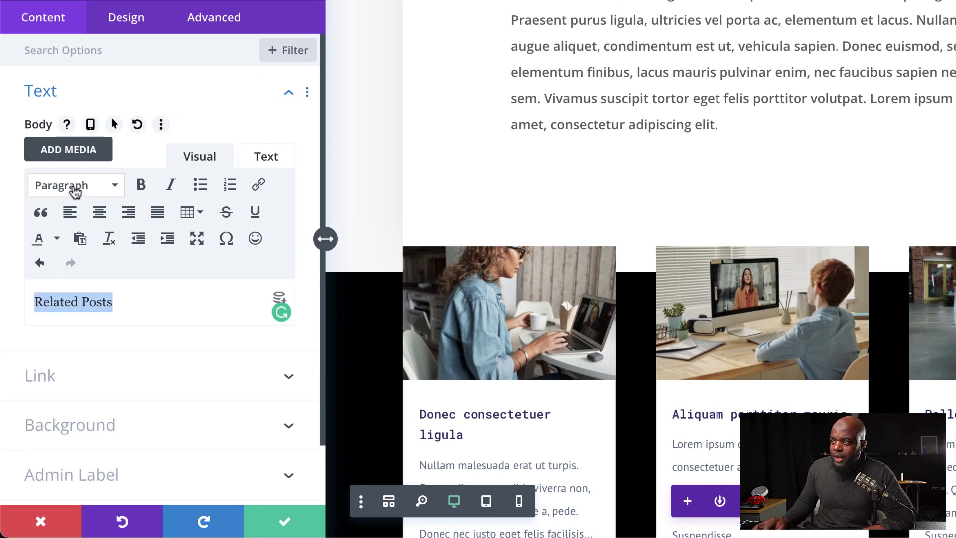
{"action": "left_click", "coordinate": [76, 187]}
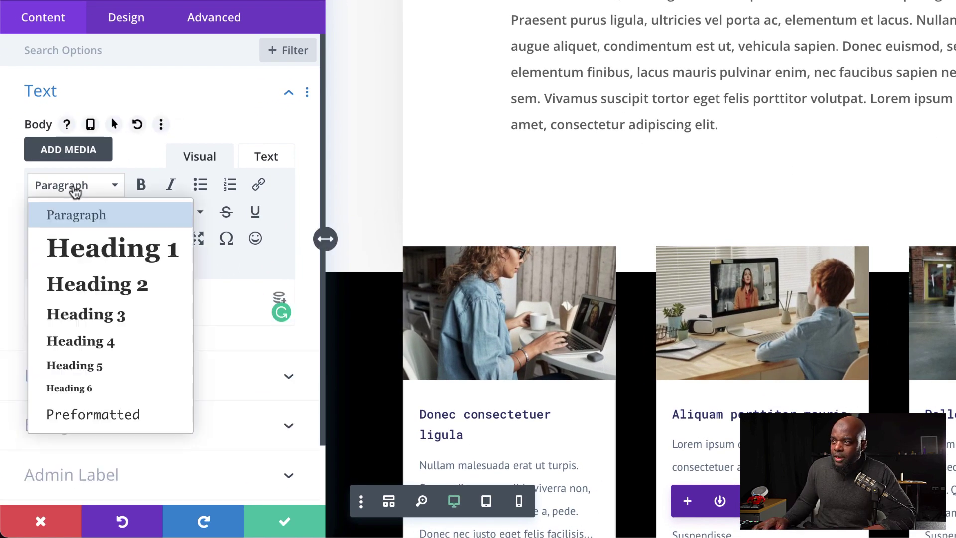
{"action": "left_click", "coordinate": [118, 294]}
{"action": "scroll", "coordinate": [702, 318], "scroll_direction": "down", "scroll_amount": 5}
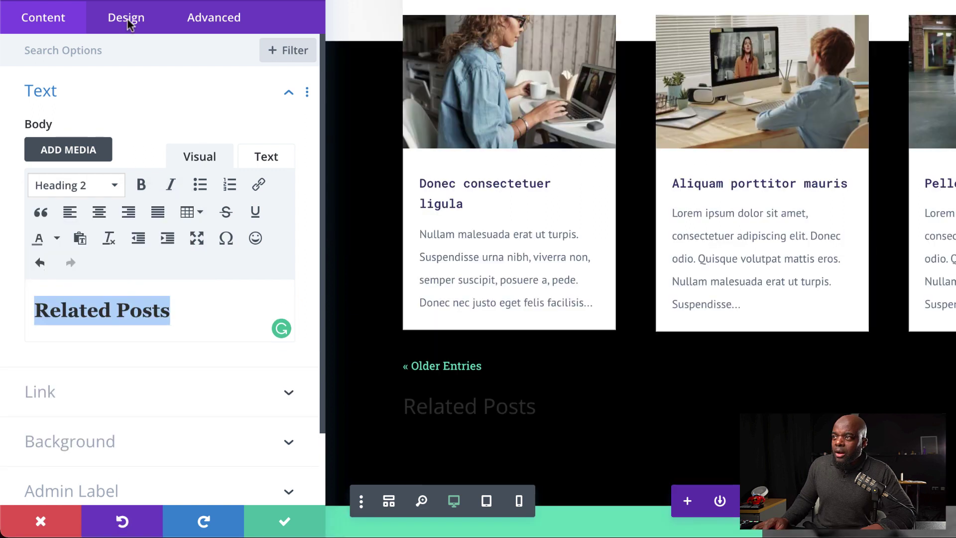
Style the H2 heading text as Roboto Slab, Bold, 54px and save the Text module settings
{"action": "left_click", "coordinate": [128, 21]}
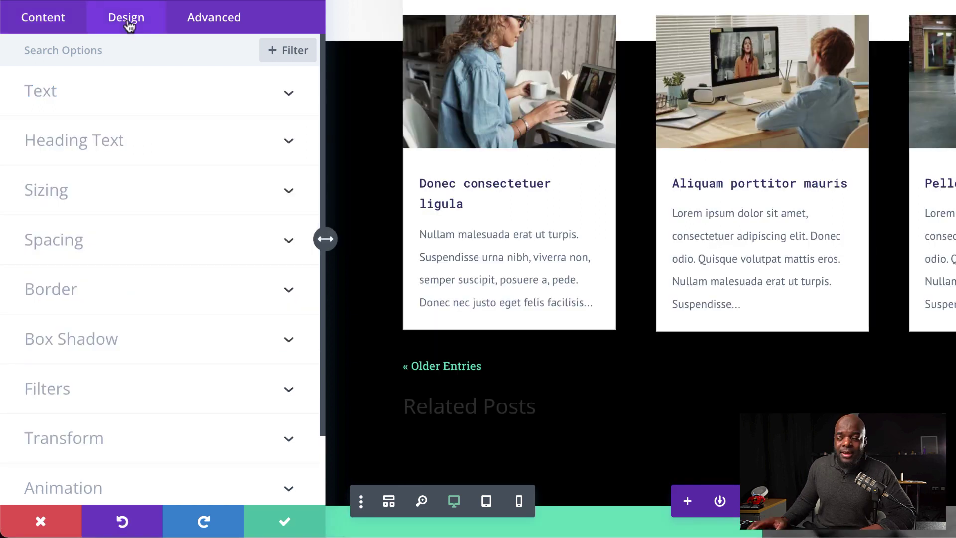
{"action": "left_click", "coordinate": [105, 145]}
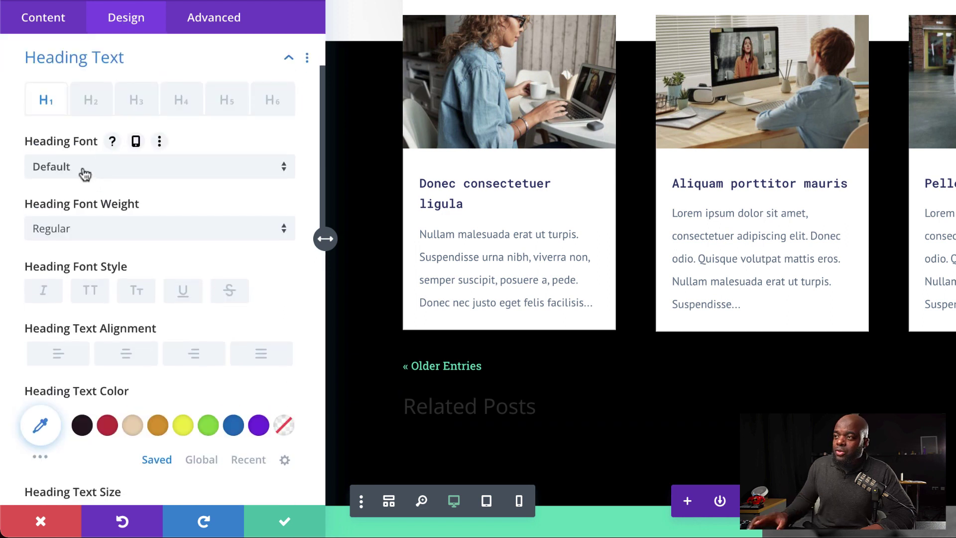
{"action": "left_click", "coordinate": [95, 102]}
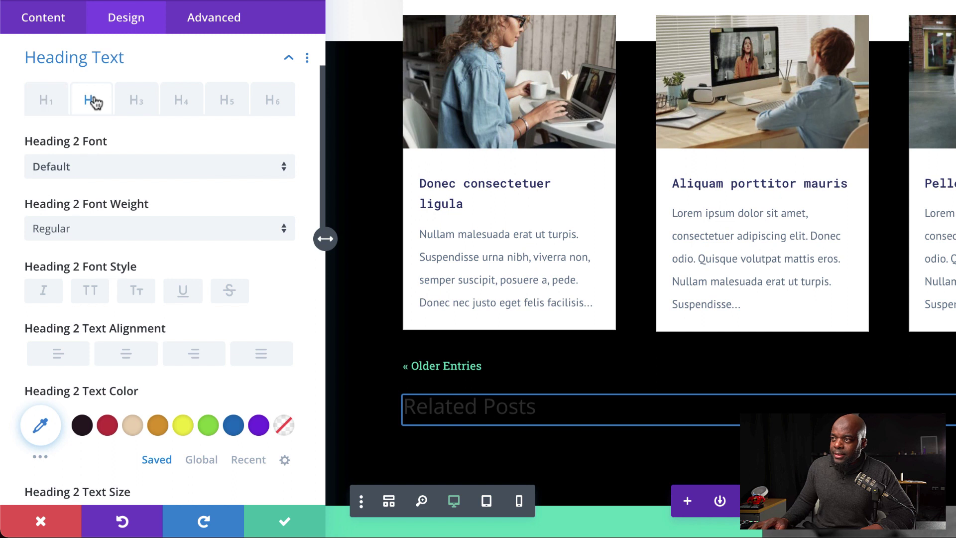
{"action": "left_click", "coordinate": [104, 175]}
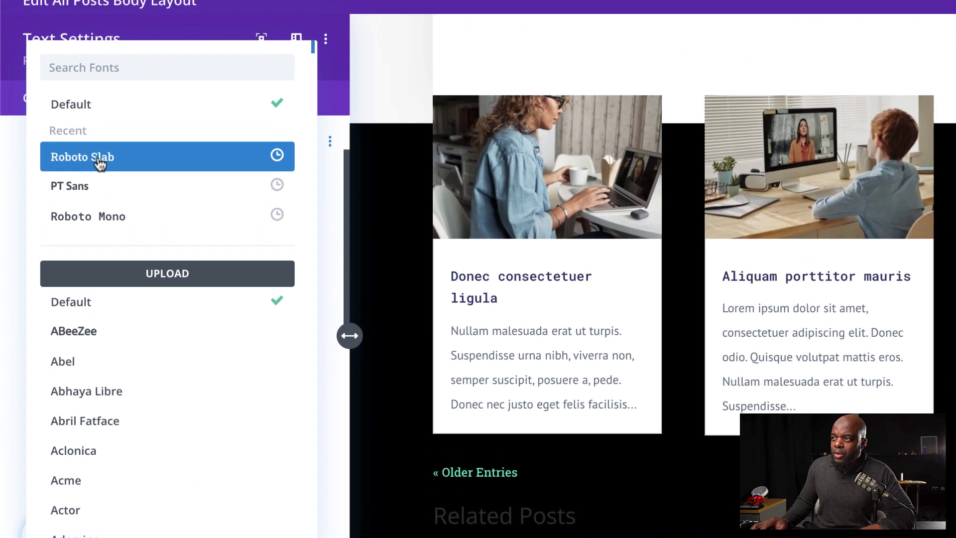
{"action": "left_click", "coordinate": [100, 163]}
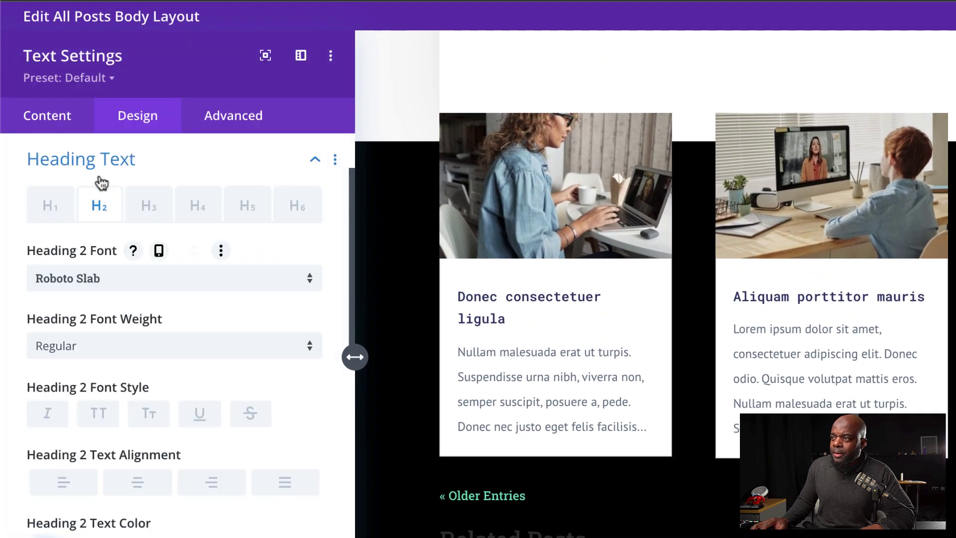
{"action": "scroll", "coordinate": [211, 405], "scroll_direction": "down", "scroll_amount": 2}
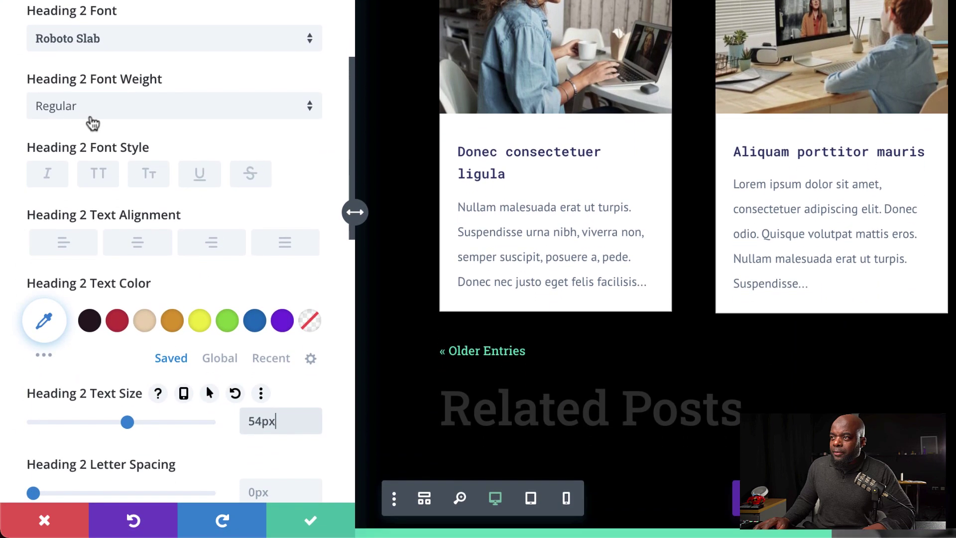
{"action": "left_click", "coordinate": [94, 116]}
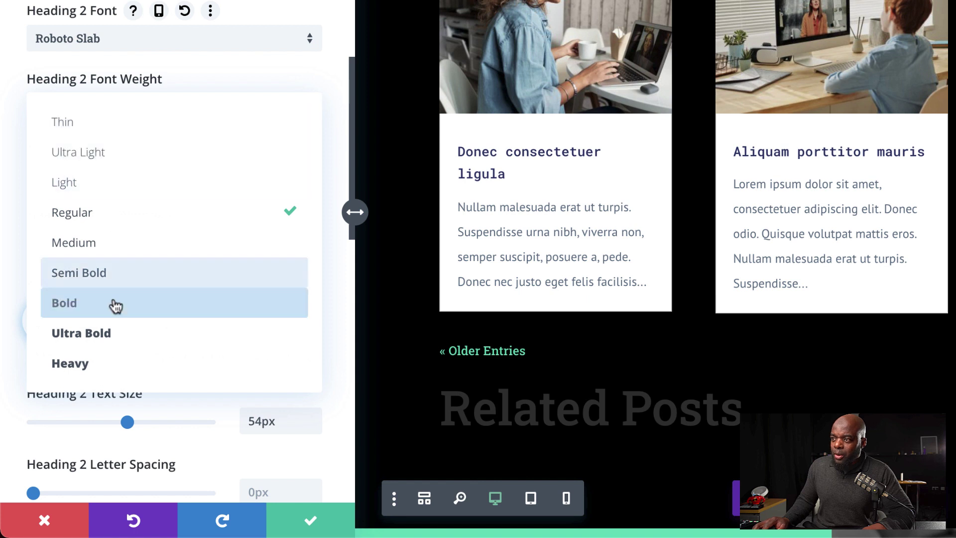
{"action": "left_click", "coordinate": [114, 313]}
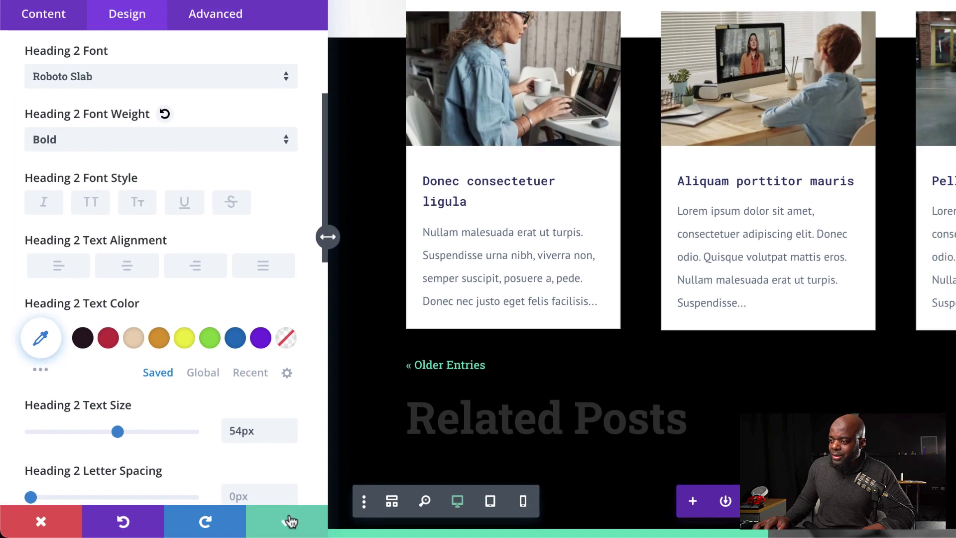
{"action": "left_click", "coordinate": [311, 520]}
{"action": "scroll", "coordinate": [320, 269], "scroll_direction": "up", "scroll_amount": 5}
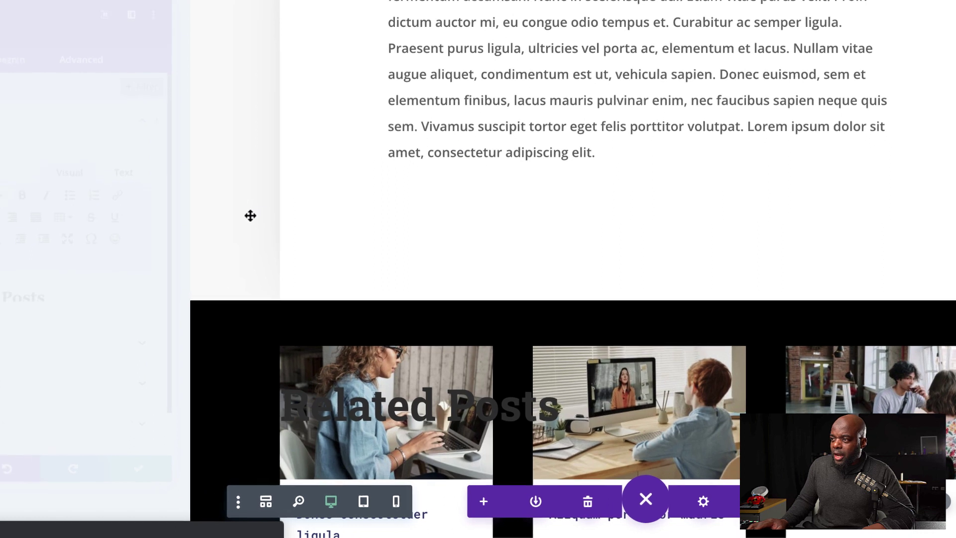
Add a top margin to the Related Posts heading so it clears the post cards
{"action": "left_click", "coordinate": [116, 70]}
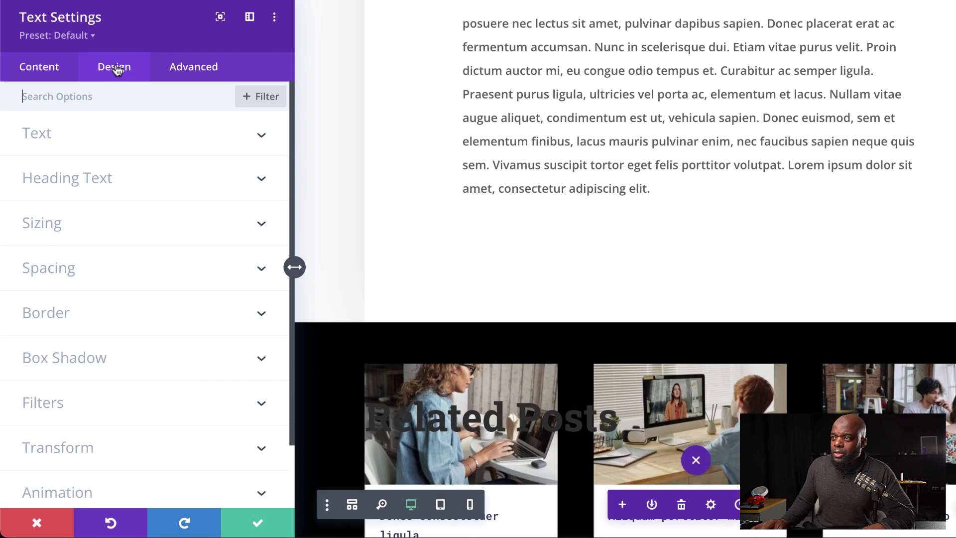
{"action": "left_click", "coordinate": [62, 271]}
{"action": "left_click", "coordinate": [43, 158]}
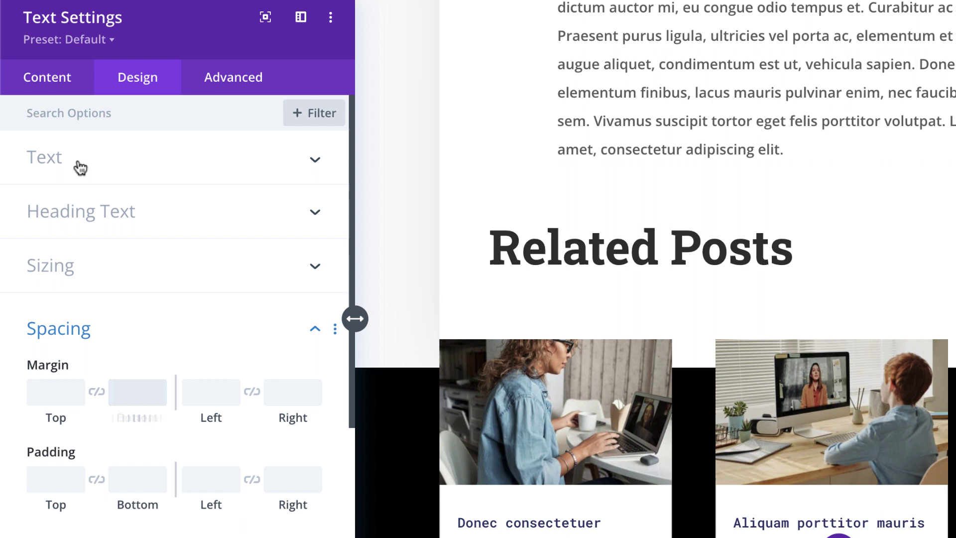
Centre-align the Related Posts heading text
{"action": "left_click", "coordinate": [80, 167]}
{"action": "scroll", "coordinate": [169, 305], "scroll_direction": "down", "scroll_amount": 10}
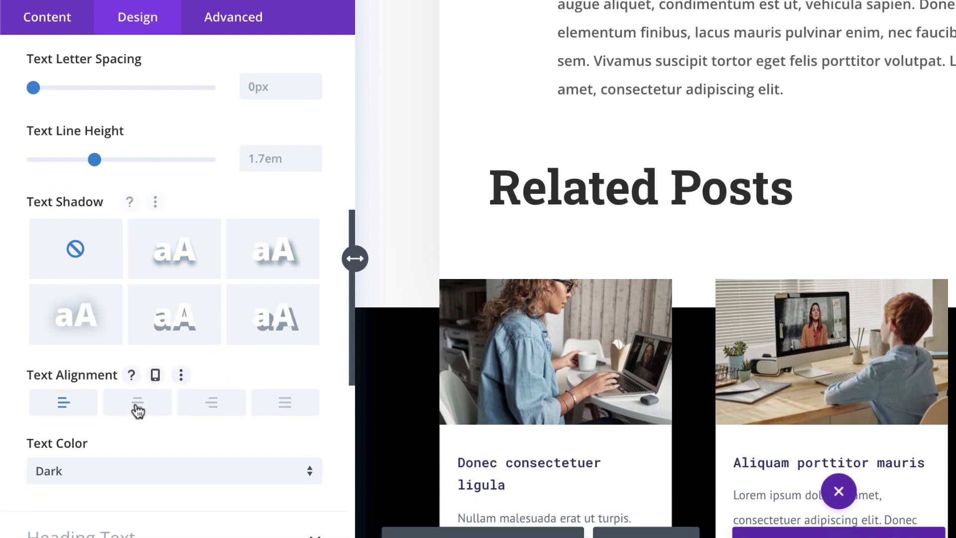
{"action": "left_click", "coordinate": [138, 411]}
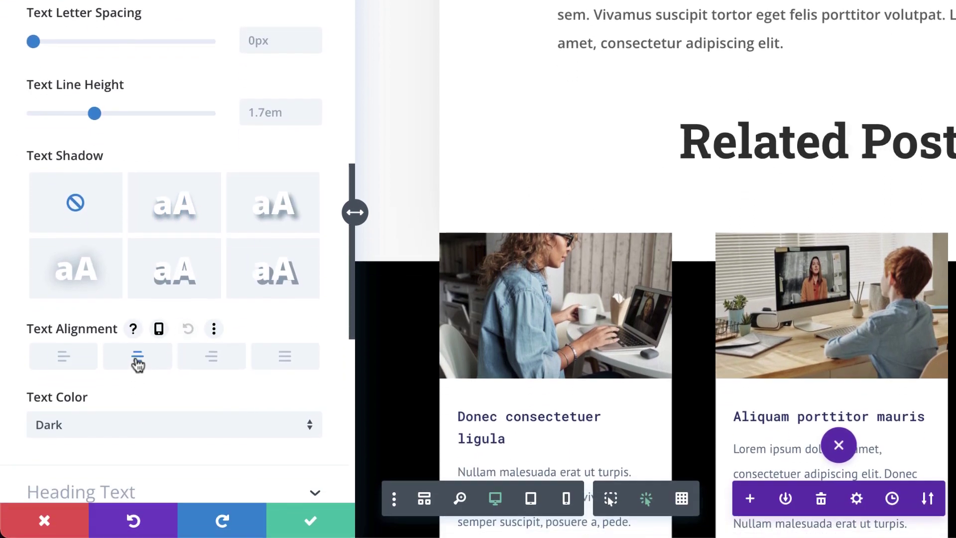
Save and close the heading's Text module settings
{"action": "left_click", "coordinate": [313, 530]}
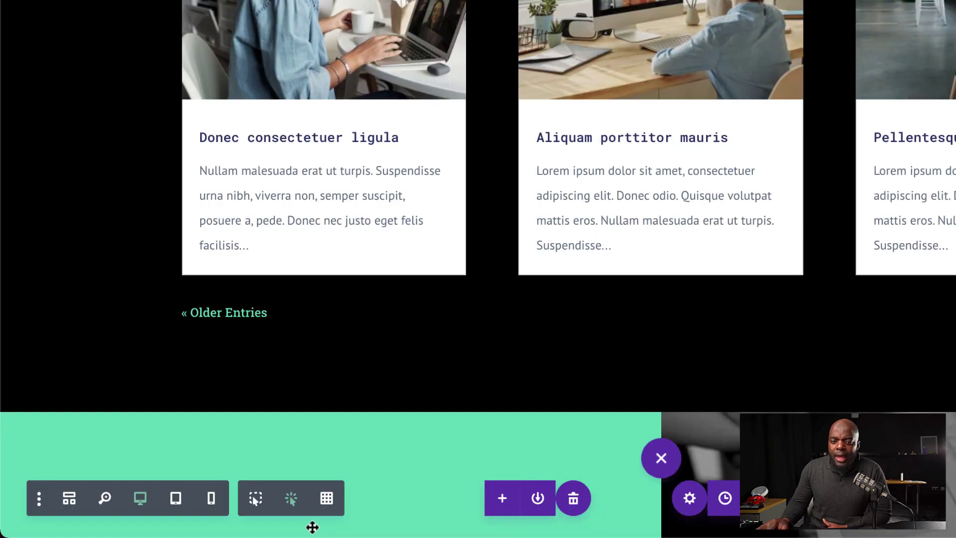
{"action": "scroll", "coordinate": [473, 228], "scroll_direction": "up", "scroll_amount": 6}
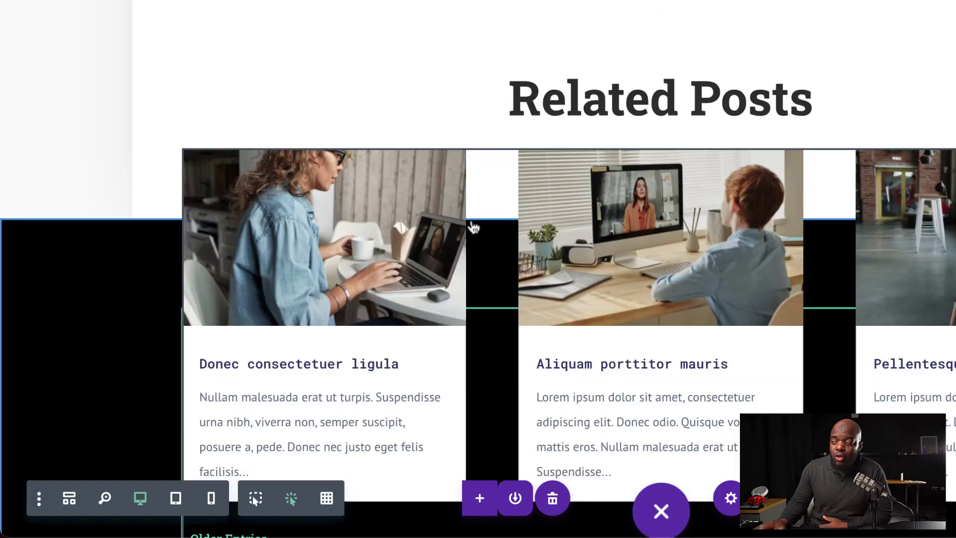
{"action": "scroll", "coordinate": [489, 256], "scroll_direction": "down", "scroll_amount": 2}
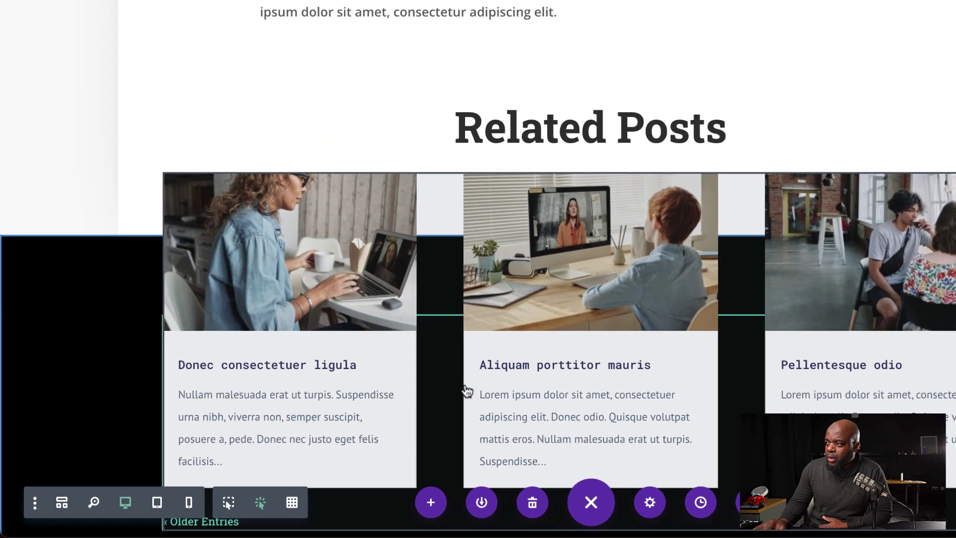
Give the blog grid's post cards rounded corners of 7px
{"action": "left_click", "coordinate": [114, 97]}
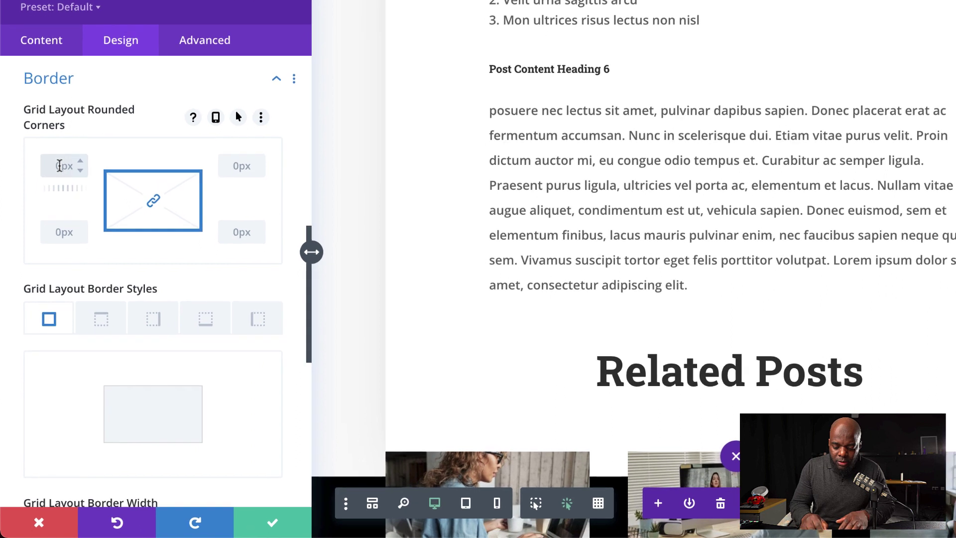
{"action": "left_click", "coordinate": [59, 166]}
{"action": "type", "text": "6px"}
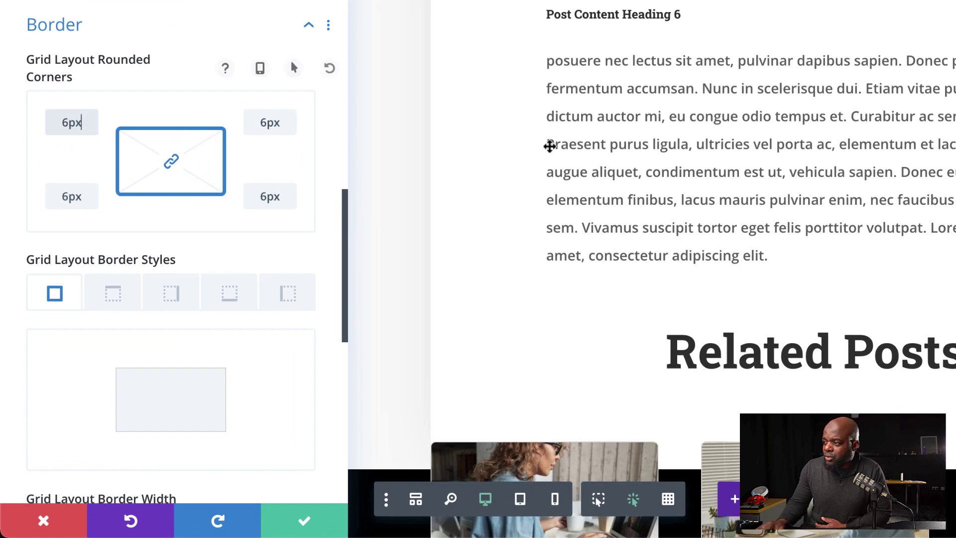
{"action": "scroll", "coordinate": [549, 145], "scroll_direction": "down", "scroll_amount": 7}
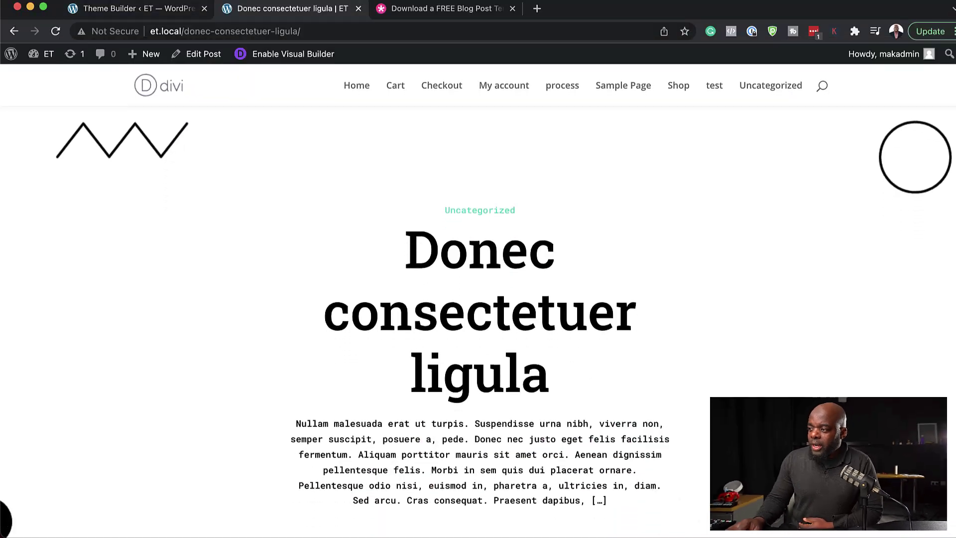
Scroll the live post down to the Related Posts heading and its three rounded cards
{"action": "scroll", "coordinate": [478, 318], "scroll_direction": "down", "scroll_amount": 7}
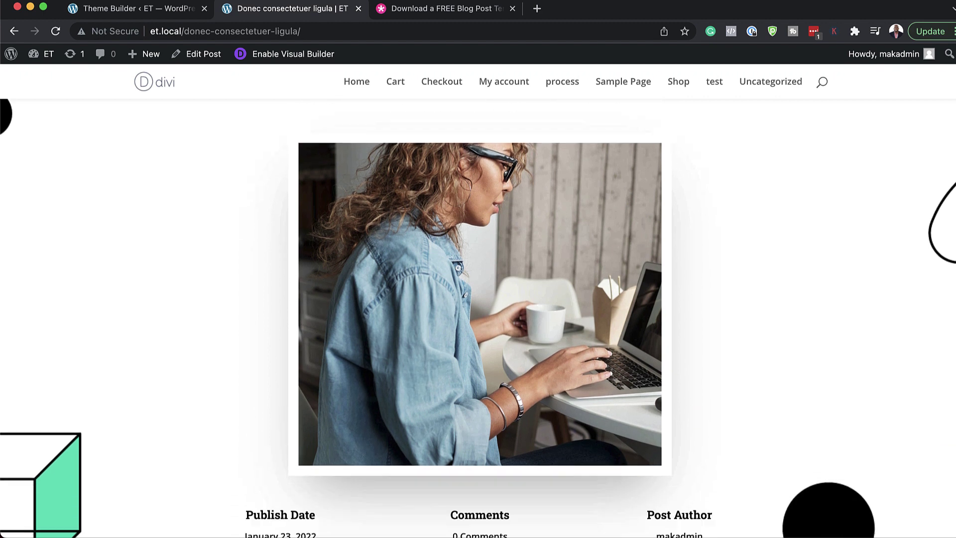
{"action": "scroll", "coordinate": [944, 224], "scroll_direction": "down", "scroll_amount": 12}
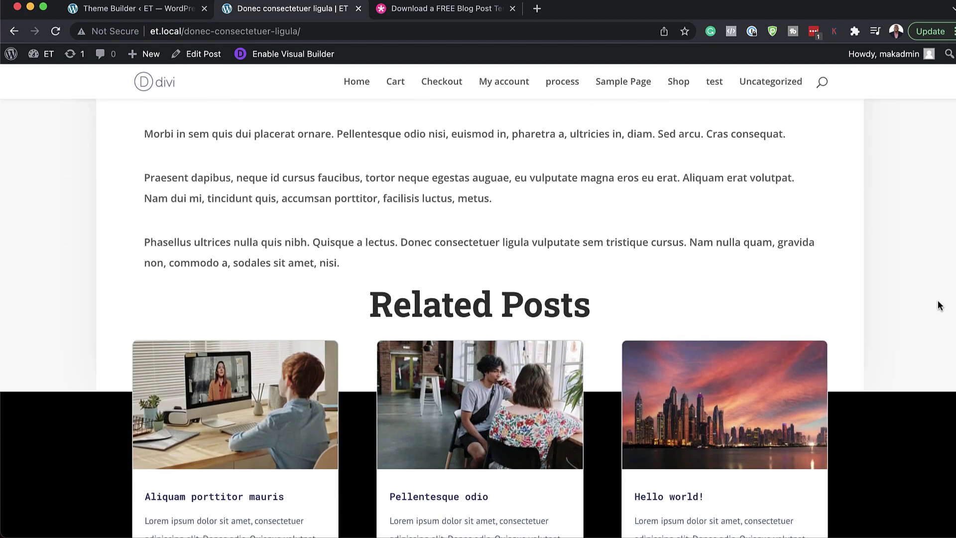
{"action": "scroll", "coordinate": [939, 305], "scroll_direction": "down", "scroll_amount": 4}
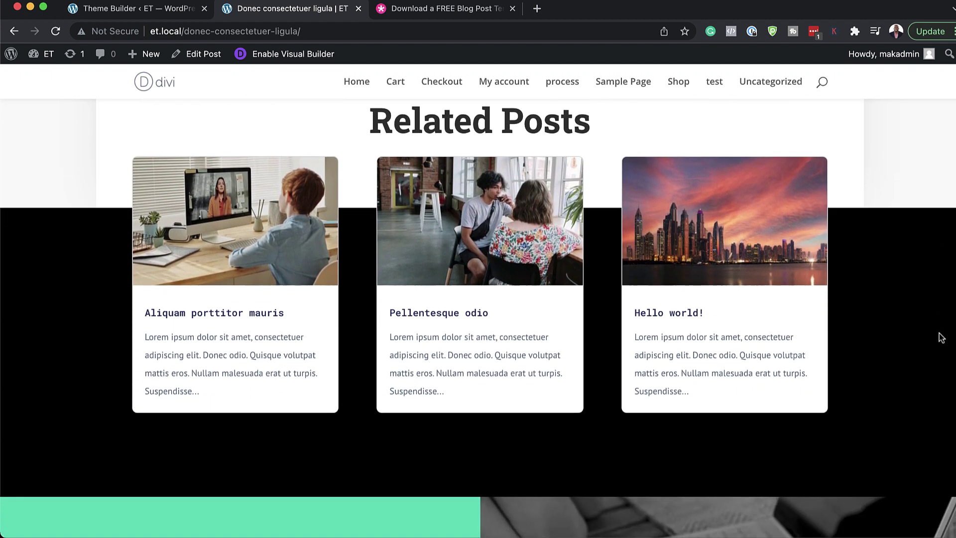